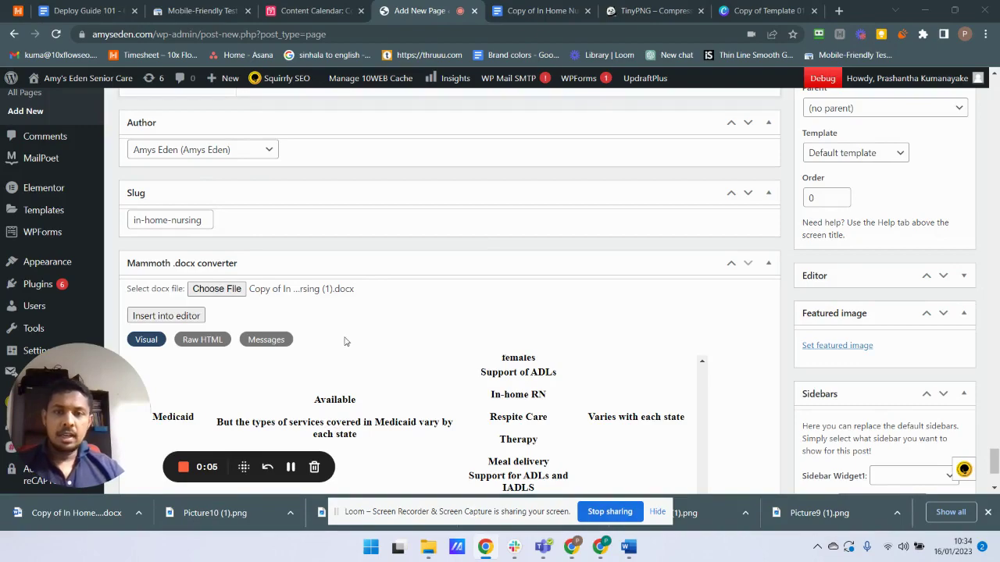
Step: Move over to the Copy of In Home Nursing Google Doc and review its opening content
{"action": "scroll", "coordinate": [290, 298], "scroll_direction": "up", "scroll_amount": 3}
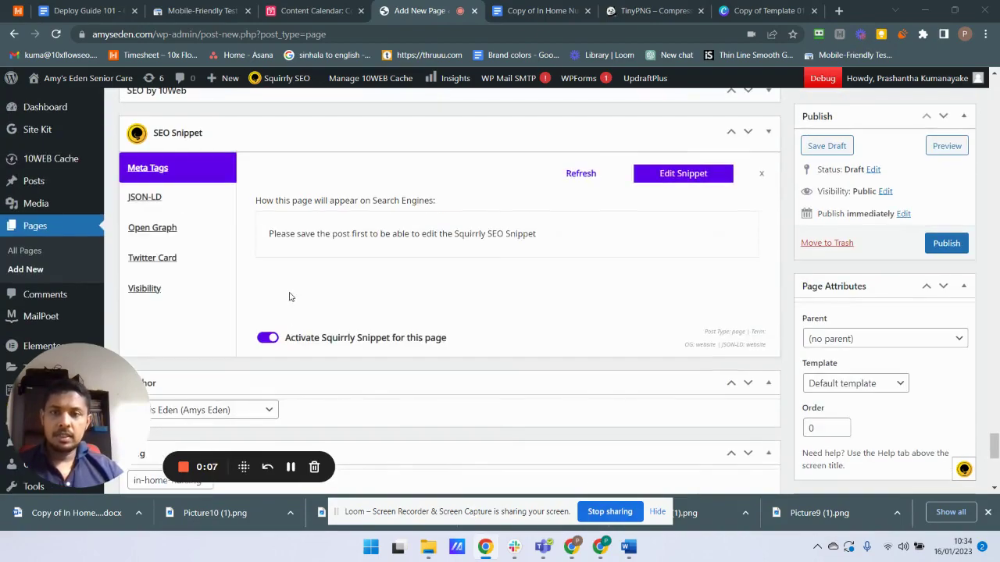
{"action": "scroll", "coordinate": [288, 297], "scroll_direction": "down", "scroll_amount": 2}
{"action": "scroll", "coordinate": [288, 297], "scroll_direction": "down", "scroll_amount": 2}
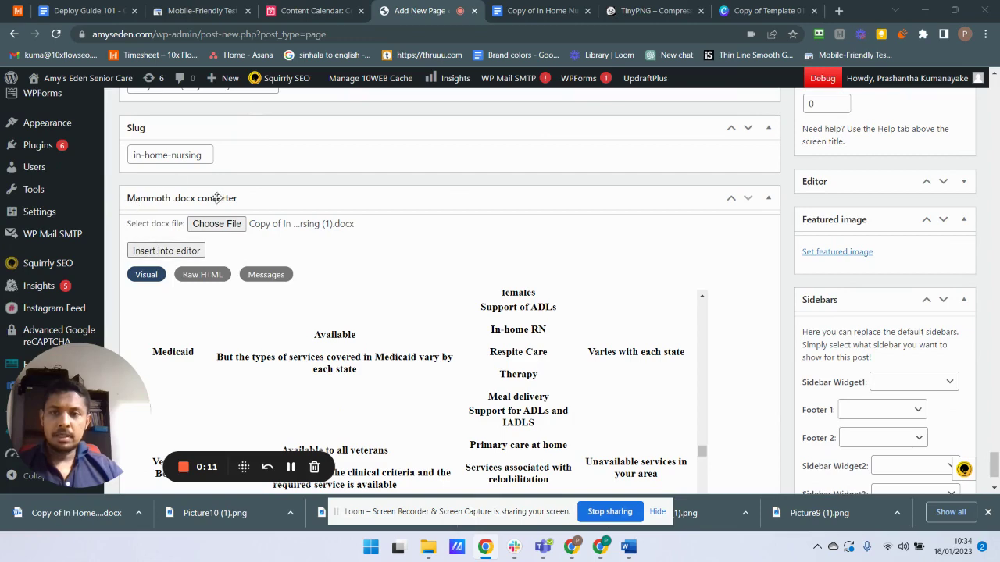
{"action": "scroll", "coordinate": [437, 346], "scroll_direction": "up", "scroll_amount": 2}
{"action": "scroll", "coordinate": [547, 346], "scroll_direction": "up", "scroll_amount": 5}
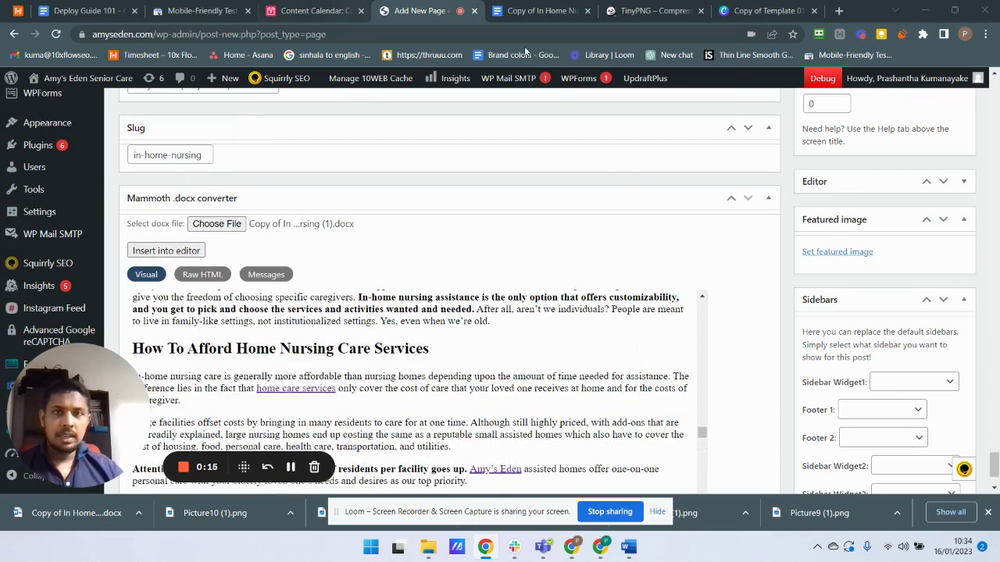
{"action": "left_click", "coordinate": [541, 11]}
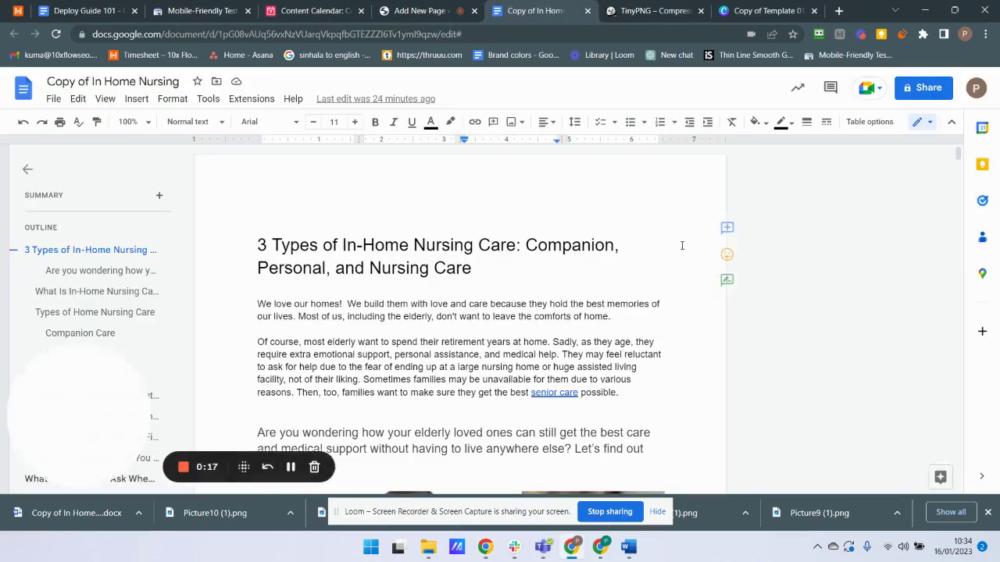
{"action": "scroll", "coordinate": [680, 249], "scroll_direction": "down", "scroll_amount": 5}
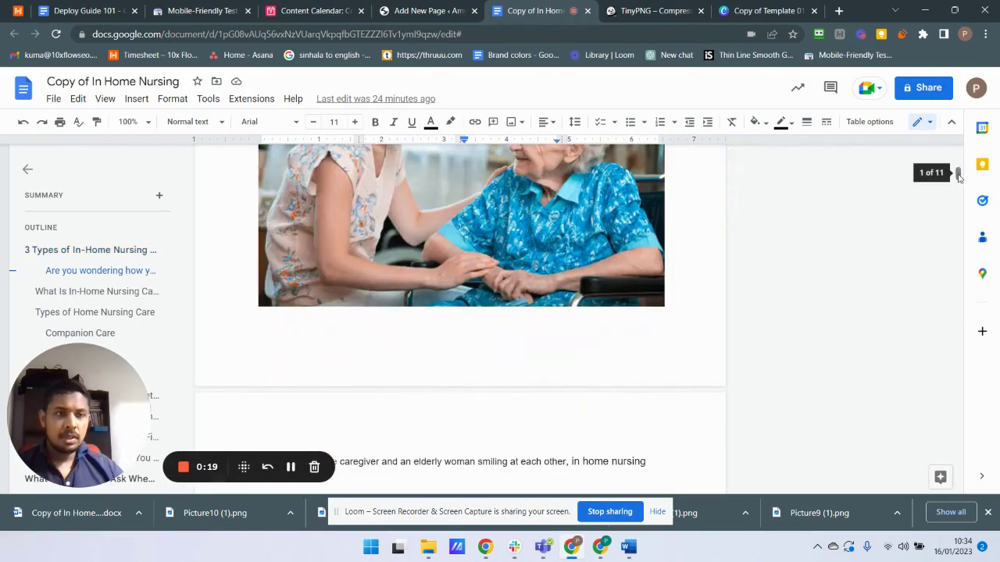
{"action": "left_click_drag", "start_coordinate": [959, 178], "coordinate": [953, 235]}
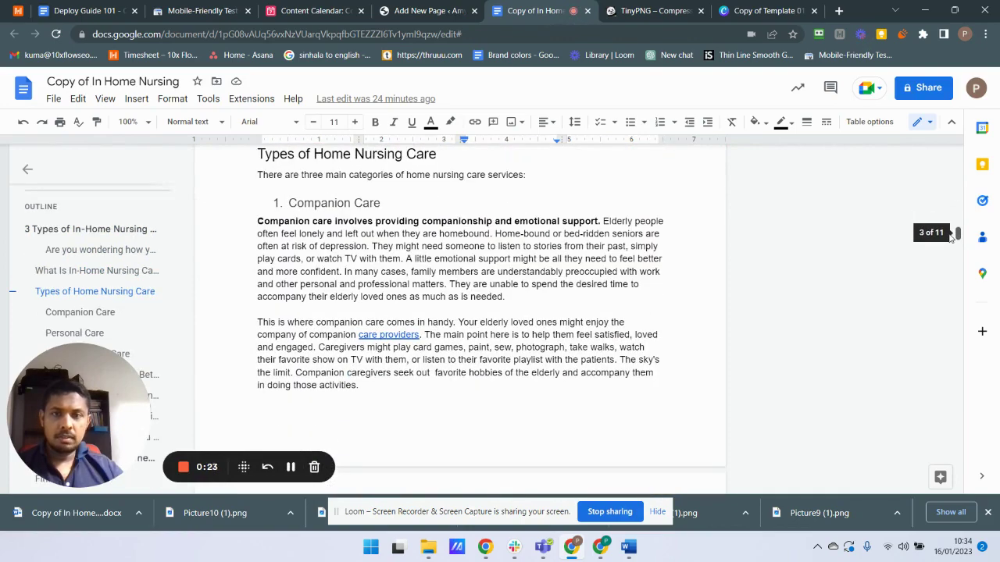
Step: Scroll down to the Mode of Payment table and inspect its header cell formatting
{"action": "scroll", "coordinate": [392, 306], "scroll_direction": "up", "scroll_amount": 3}
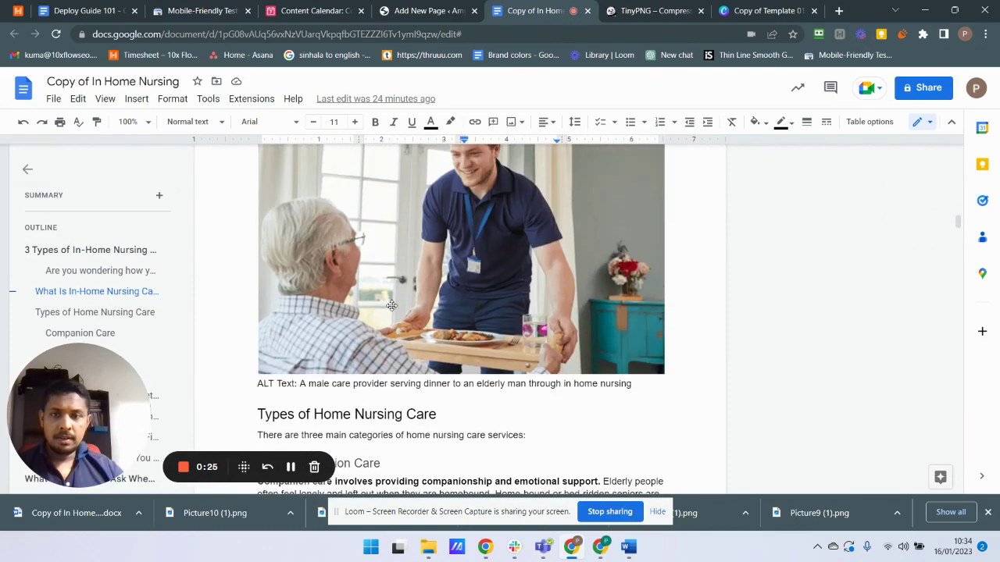
{"action": "scroll", "coordinate": [391, 305], "scroll_direction": "down", "scroll_amount": 5}
{"action": "scroll", "coordinate": [387, 312], "scroll_direction": "down", "scroll_amount": 5}
{"action": "scroll", "coordinate": [387, 313], "scroll_direction": "down", "scroll_amount": 5}
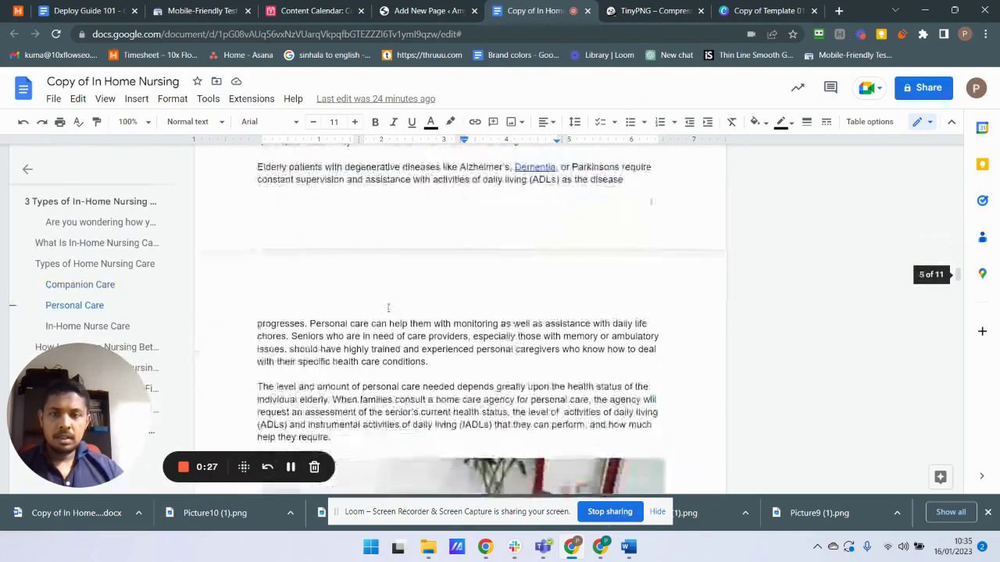
{"action": "scroll", "coordinate": [386, 308], "scroll_direction": "down", "scroll_amount": 5}
{"action": "scroll", "coordinate": [386, 308], "scroll_direction": "down", "scroll_amount": 5}
{"action": "scroll", "coordinate": [385, 305], "scroll_direction": "down", "scroll_amount": 5}
{"action": "scroll", "coordinate": [384, 305], "scroll_direction": "down", "scroll_amount": 5}
{"action": "scroll", "coordinate": [382, 306], "scroll_direction": "down", "scroll_amount": 5}
{"action": "scroll", "coordinate": [382, 305], "scroll_direction": "down", "scroll_amount": 2}
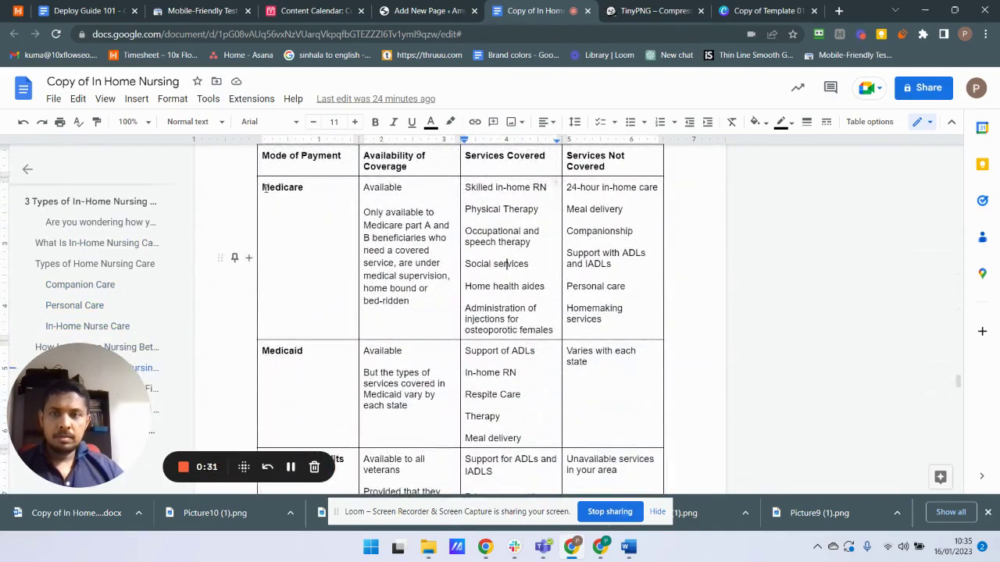
{"action": "scroll", "coordinate": [267, 190], "scroll_direction": "up", "scroll_amount": 3}
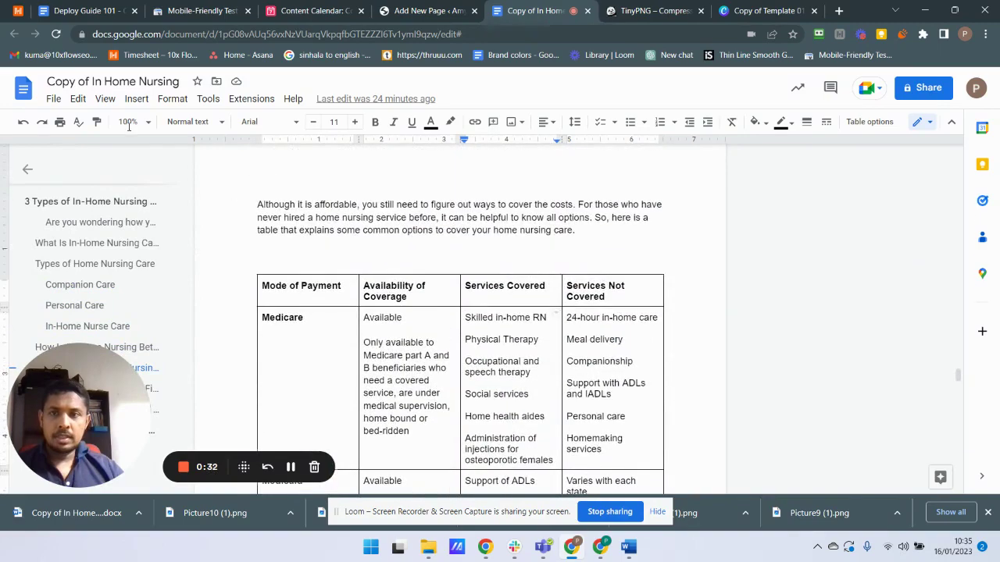
{"action": "left_click", "coordinate": [271, 286]}
{"action": "scroll", "coordinate": [390, 258], "scroll_direction": "down", "scroll_amount": 5}
{"action": "scroll", "coordinate": [435, 229], "scroll_direction": "down", "scroll_amount": 6}
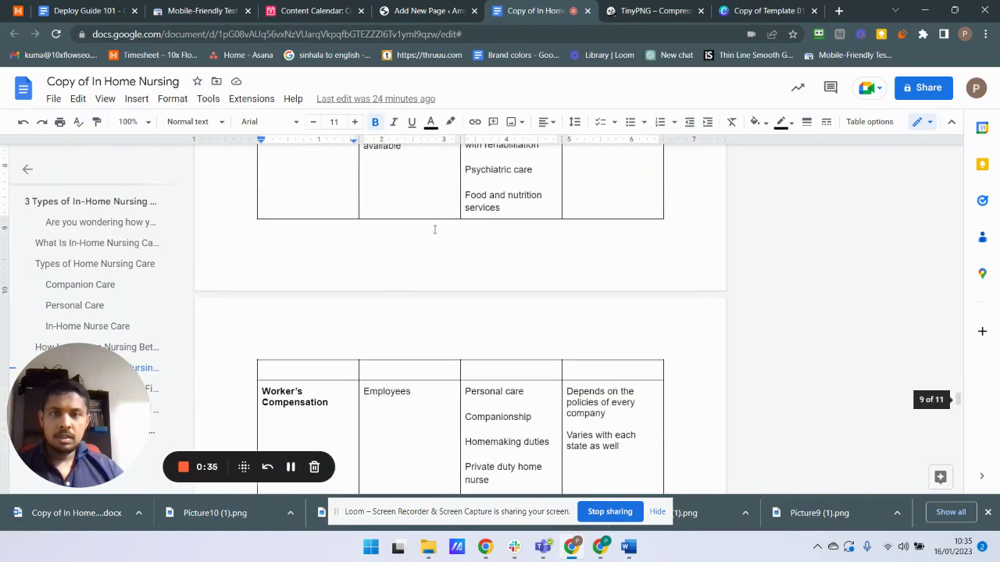
Step: Back in the WordPress Add New Page editor, scroll the Visual view to the Mode of Payment table
{"action": "left_click", "coordinate": [414, 11]}
{"action": "scroll", "coordinate": [411, 362], "scroll_direction": "down", "scroll_amount": 5}
{"action": "scroll", "coordinate": [472, 385], "scroll_direction": "down", "scroll_amount": 5}
{"action": "scroll", "coordinate": [471, 385], "scroll_direction": "down", "scroll_amount": 3}
{"action": "scroll", "coordinate": [471, 385], "scroll_direction": "down", "scroll_amount": 3}
{"action": "scroll", "coordinate": [472, 385], "scroll_direction": "down", "scroll_amount": 3}
{"action": "scroll", "coordinate": [843, 344], "scroll_direction": "up", "scroll_amount": 1}
{"action": "scroll", "coordinate": [357, 279], "scroll_direction": "down", "scroll_amount": 5}
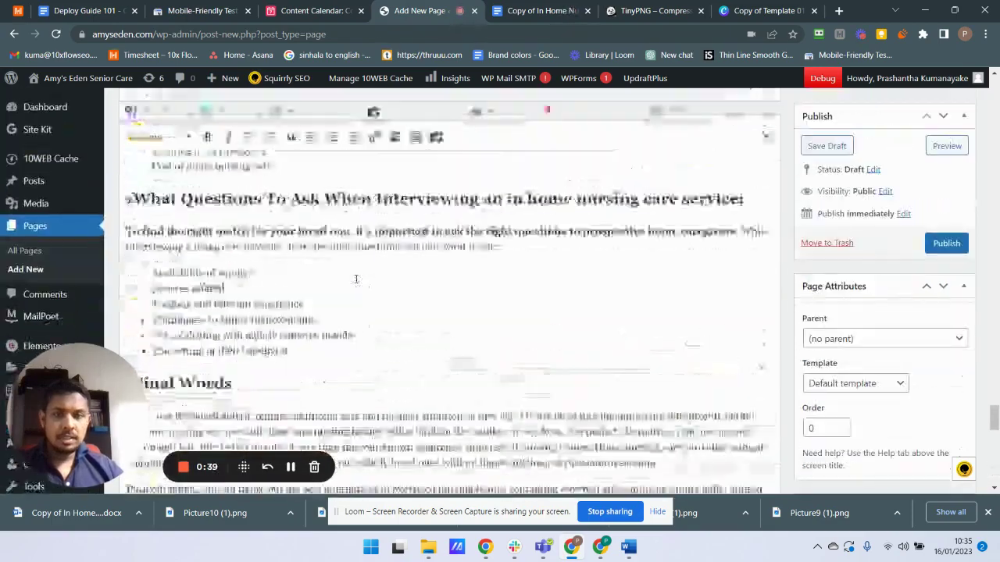
{"action": "scroll", "coordinate": [355, 279], "scroll_direction": "down", "scroll_amount": 2}
{"action": "scroll", "coordinate": [353, 279], "scroll_direction": "down", "scroll_amount": 5}
{"action": "scroll", "coordinate": [353, 280], "scroll_direction": "up", "scroll_amount": 5}
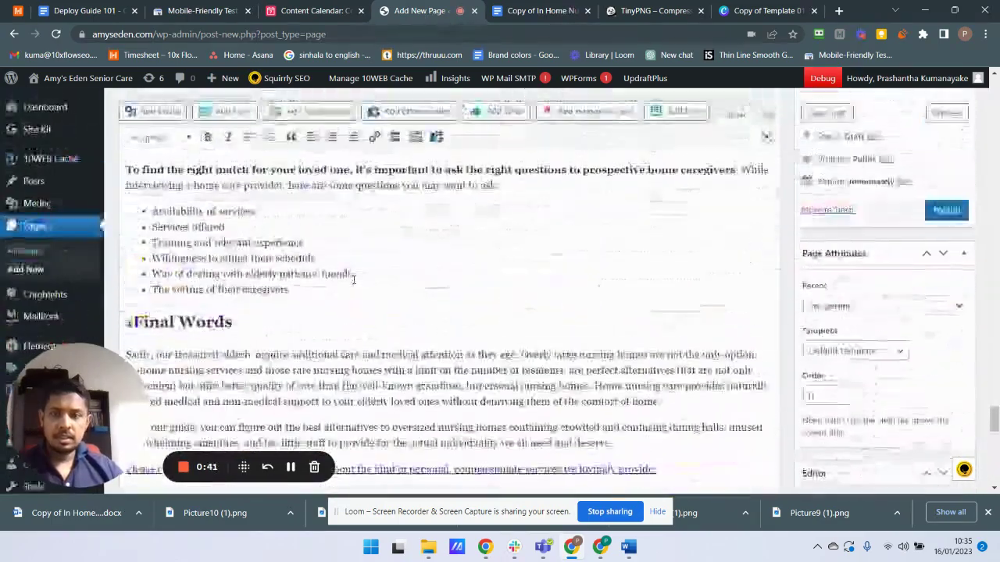
{"action": "scroll", "coordinate": [353, 280], "scroll_direction": "up", "scroll_amount": 5}
{"action": "scroll", "coordinate": [353, 280], "scroll_direction": "up", "scroll_amount": 5}
{"action": "scroll", "coordinate": [354, 280], "scroll_direction": "up", "scroll_amount": 2}
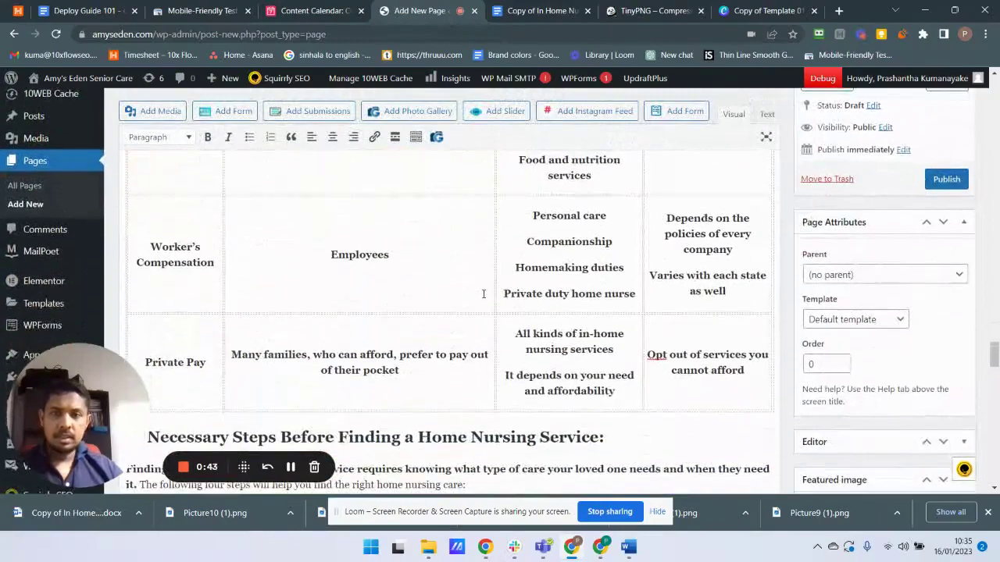
{"action": "scroll", "coordinate": [353, 279], "scroll_direction": "up", "scroll_amount": 5}
{"action": "scroll", "coordinate": [353, 280], "scroll_direction": "up", "scroll_amount": 3}
{"action": "scroll", "coordinate": [313, 283], "scroll_direction": "up", "scroll_amount": 3}
{"action": "scroll", "coordinate": [248, 287], "scroll_direction": "up", "scroll_amount": 3}
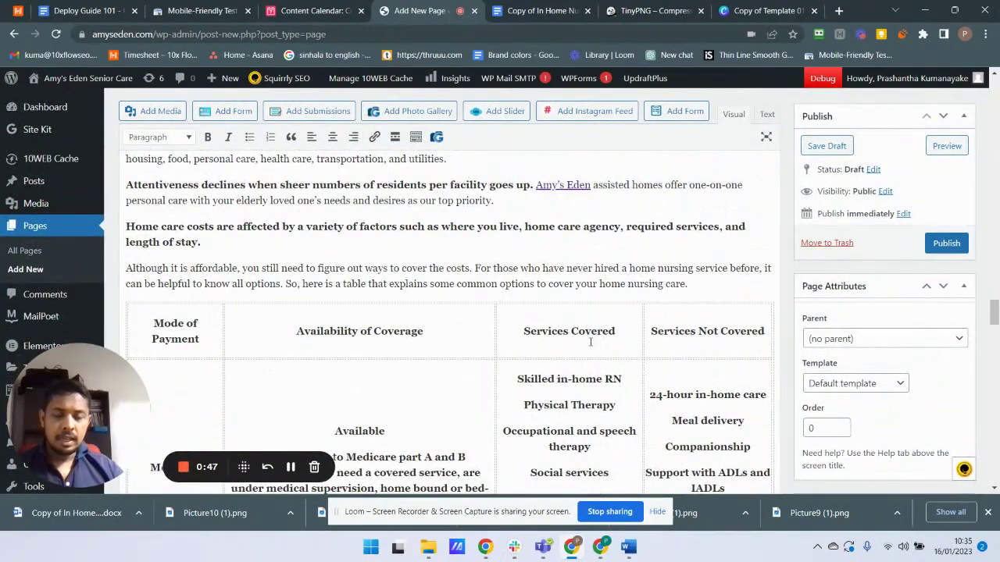
{"action": "scroll", "coordinate": [474, 342], "scroll_direction": "down", "scroll_amount": 2}
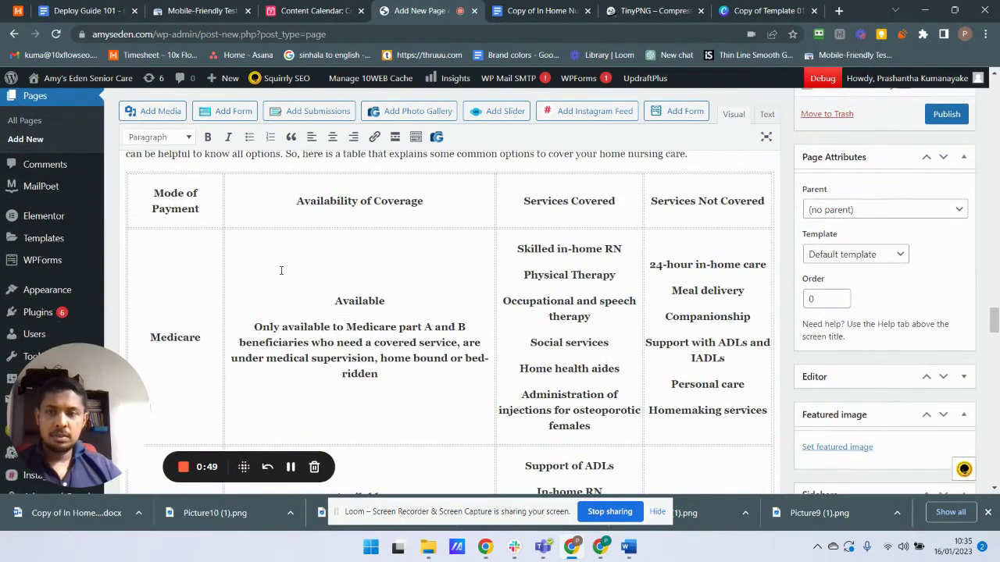
{"action": "scroll", "coordinate": [281, 270], "scroll_direction": "up", "scroll_amount": 3}
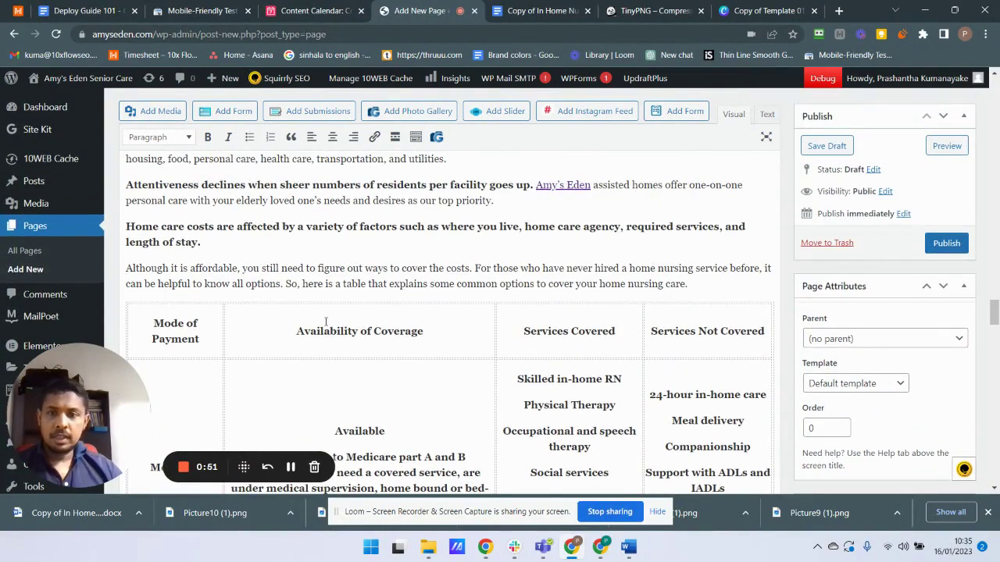
Step: In the Text view, examine the table markup: the opening table tag, first row and four header cells
{"action": "left_click", "coordinate": [767, 116]}
{"action": "scroll", "coordinate": [216, 266], "scroll_direction": "up", "scroll_amount": 2}
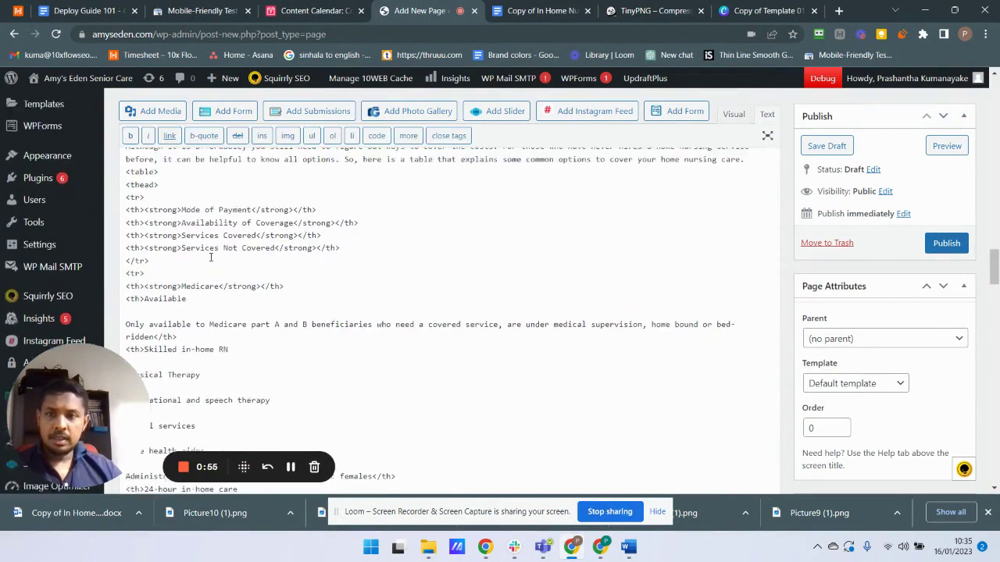
{"action": "scroll", "coordinate": [179, 252], "scroll_direction": "up", "scroll_amount": 1}
{"action": "scroll", "coordinate": [179, 252], "scroll_direction": "down", "scroll_amount": 1}
{"action": "scroll", "coordinate": [179, 252], "scroll_direction": "up", "scroll_amount": 1}
{"action": "left_click_drag", "start_coordinate": [126, 204], "coordinate": [158, 208]}
{"action": "scroll", "coordinate": [159, 203], "scroll_direction": "down", "scroll_amount": 2}
{"action": "scroll", "coordinate": [123, 190], "scroll_direction": "down", "scroll_amount": 1}
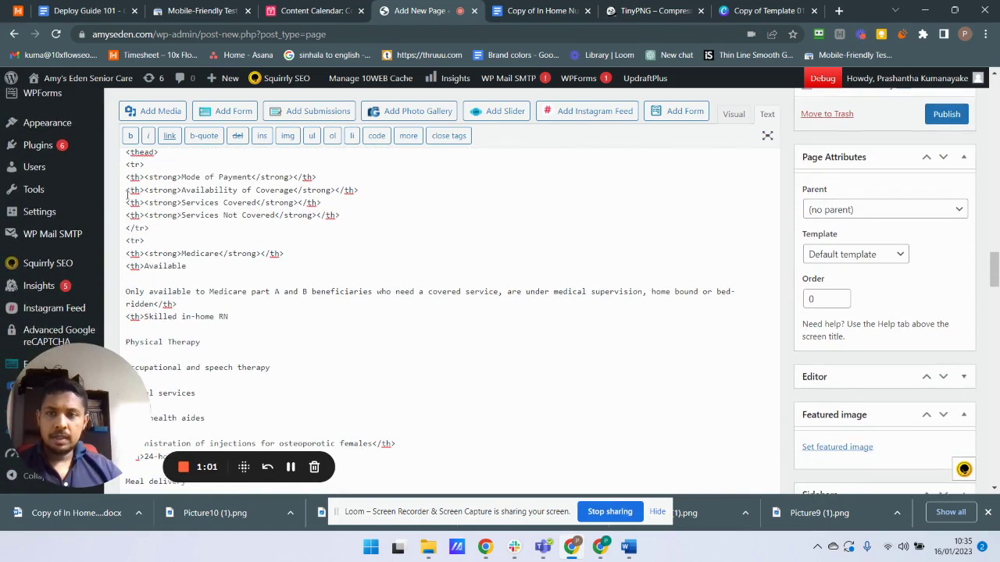
{"action": "left_click_drag", "start_coordinate": [127, 165], "coordinate": [143, 165]}
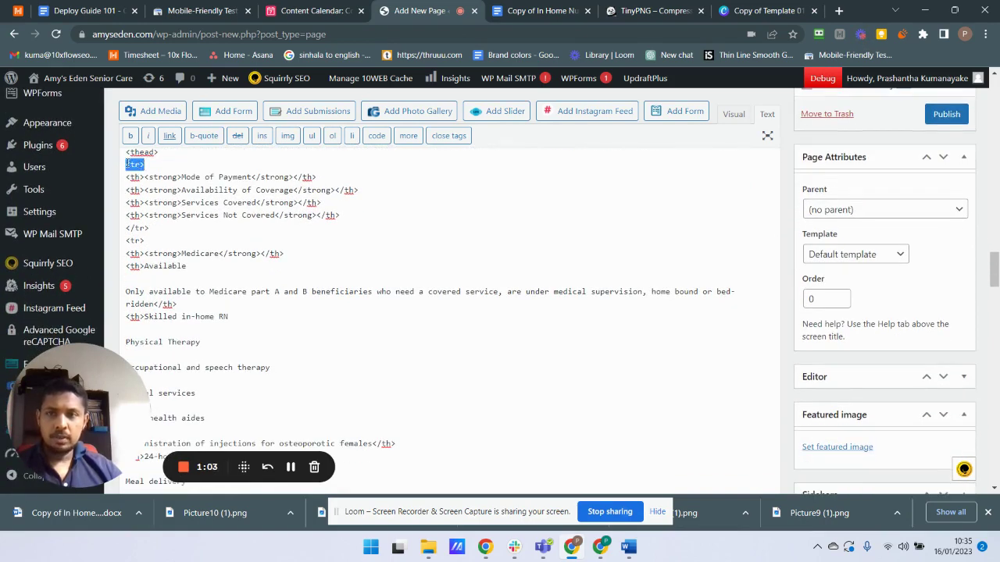
{"action": "left_click", "coordinate": [144, 178]}
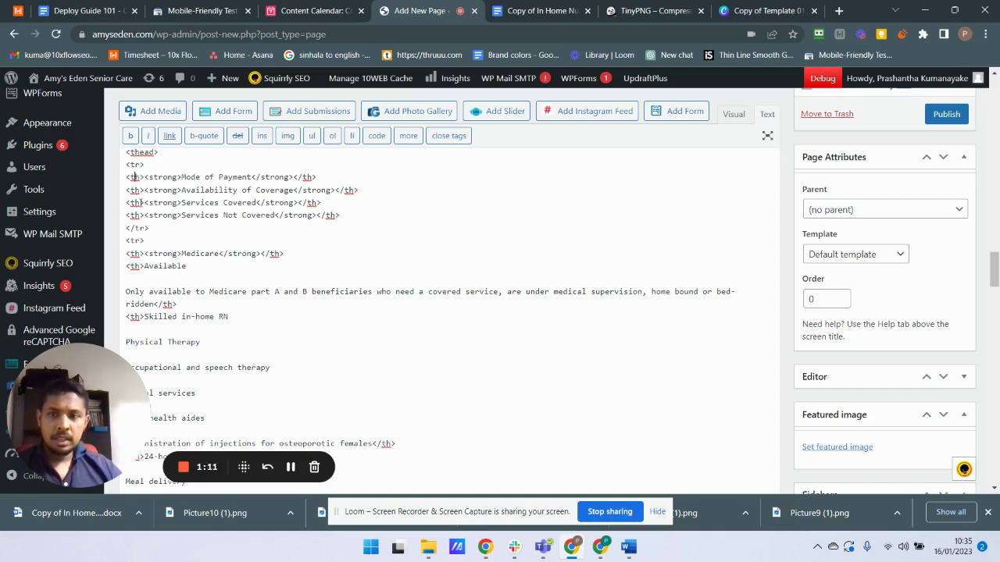
{"action": "left_click_drag", "start_coordinate": [125, 177], "coordinate": [341, 221]}
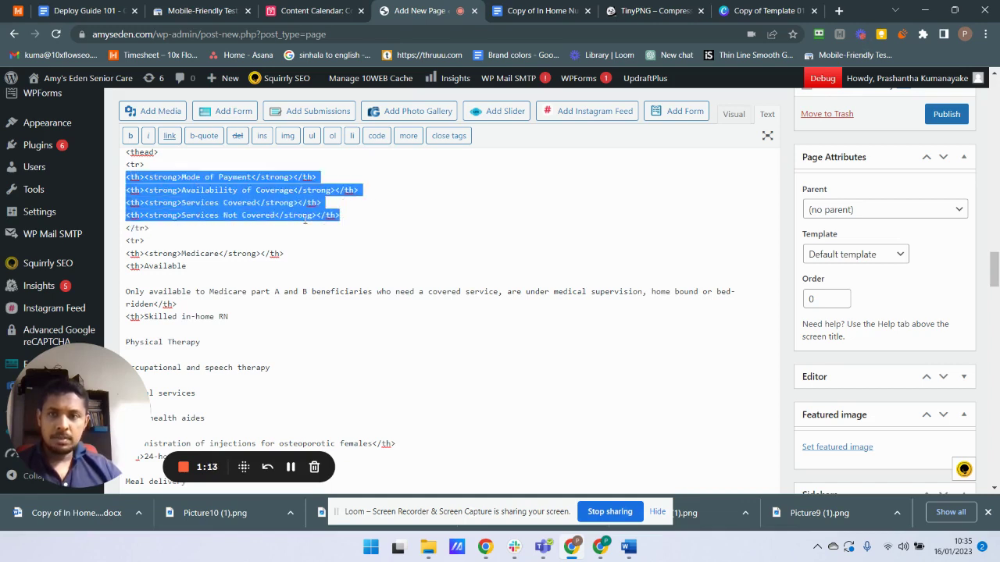
Step: Scroll through the table HTML down to the Medicaid and Veteran's Benefits rows
{"action": "scroll", "coordinate": [159, 189], "scroll_direction": "down", "scroll_amount": 1}
{"action": "scroll", "coordinate": [172, 218], "scroll_direction": "up", "scroll_amount": 1}
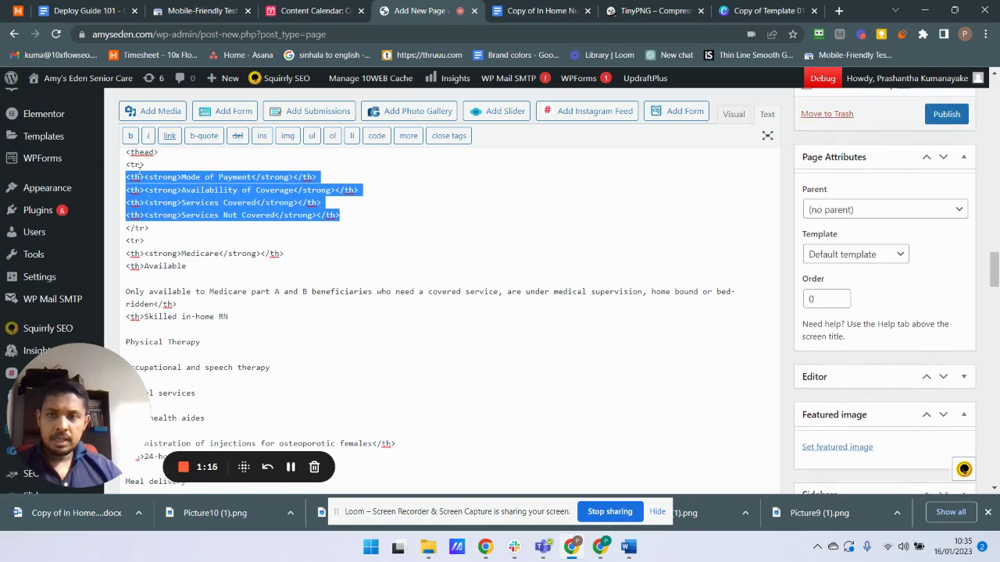
{"action": "scroll", "coordinate": [191, 249], "scroll_direction": "down", "scroll_amount": 1}
{"action": "scroll", "coordinate": [191, 249], "scroll_direction": "down", "scroll_amount": 2}
{"action": "scroll", "coordinate": [172, 258], "scroll_direction": "up", "scroll_amount": 3}
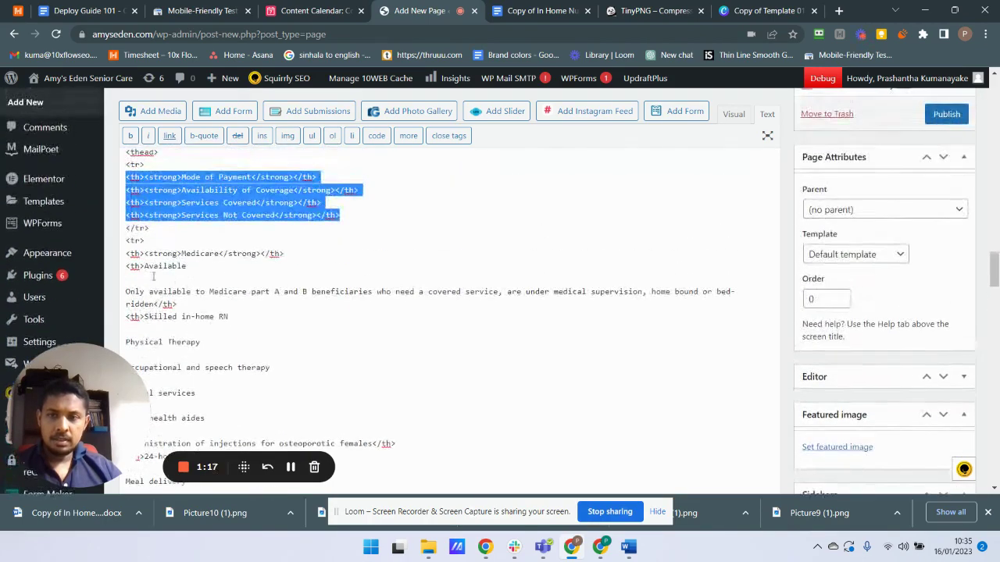
{"action": "scroll", "coordinate": [145, 263], "scroll_direction": "down", "scroll_amount": 2}
{"action": "scroll", "coordinate": [145, 263], "scroll_direction": "down", "scroll_amount": 1}
{"action": "scroll", "coordinate": [141, 242], "scroll_direction": "down", "scroll_amount": 4}
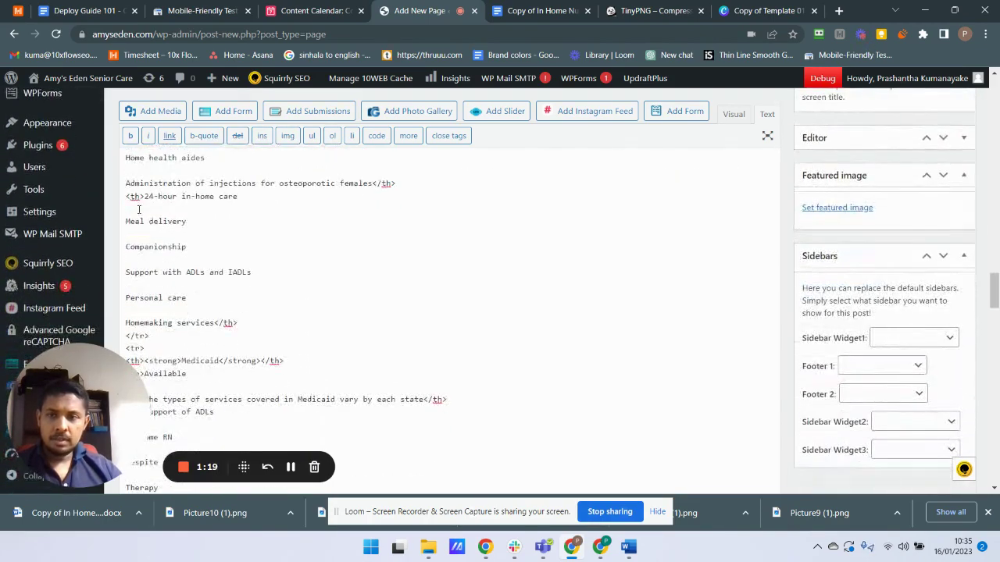
{"action": "scroll", "coordinate": [130, 199], "scroll_direction": "down", "scroll_amount": 2}
{"action": "scroll", "coordinate": [143, 275], "scroll_direction": "down", "scroll_amount": 1}
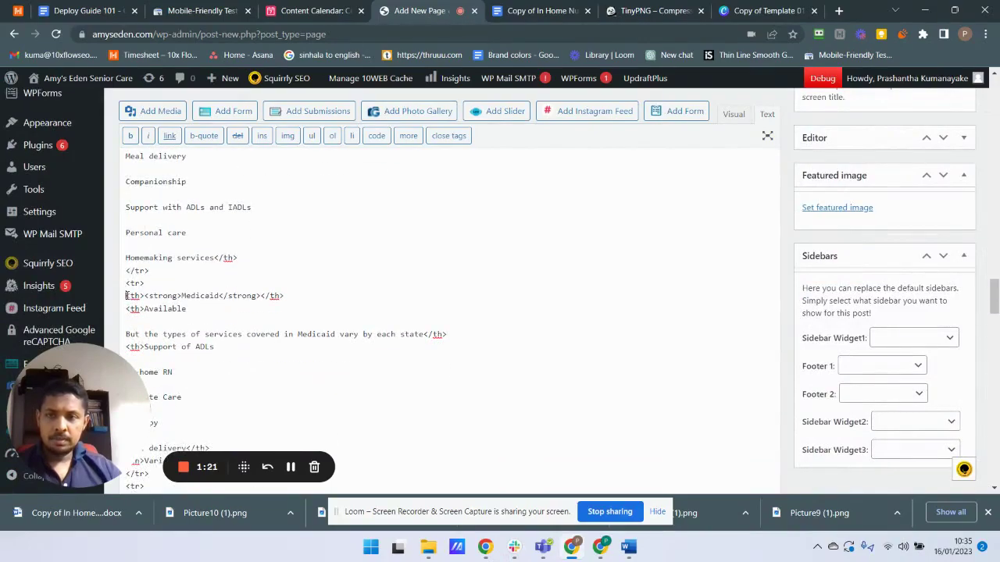
{"action": "scroll", "coordinate": [172, 299], "scroll_direction": "up", "scroll_amount": 3}
{"action": "scroll", "coordinate": [171, 301], "scroll_direction": "up", "scroll_amount": 3}
{"action": "scroll", "coordinate": [170, 303], "scroll_direction": "up", "scroll_amount": 3}
{"action": "scroll", "coordinate": [169, 305], "scroll_direction": "up", "scroll_amount": 1}
{"action": "scroll", "coordinate": [170, 303], "scroll_direction": "up", "scroll_amount": 3}
{"action": "scroll", "coordinate": [173, 301], "scroll_direction": "up", "scroll_amount": 3}
{"action": "scroll", "coordinate": [179, 300], "scroll_direction": "up", "scroll_amount": 3}
{"action": "scroll", "coordinate": [183, 298], "scroll_direction": "up", "scroll_amount": 2}
{"action": "scroll", "coordinate": [183, 298], "scroll_direction": "up", "scroll_amount": 3}
{"action": "scroll", "coordinate": [183, 297], "scroll_direction": "up", "scroll_amount": 3}
{"action": "scroll", "coordinate": [183, 297], "scroll_direction": "up", "scroll_amount": 2}
{"action": "scroll", "coordinate": [297, 298], "scroll_direction": "up", "scroll_amount": 2}
{"action": "scroll", "coordinate": [296, 299], "scroll_direction": "up", "scroll_amount": 3}
{"action": "scroll", "coordinate": [295, 299], "scroll_direction": "up", "scroll_amount": 2}
{"action": "scroll", "coordinate": [296, 299], "scroll_direction": "down", "scroll_amount": 3}
{"action": "scroll", "coordinate": [296, 299], "scroll_direction": "down", "scroll_amount": 3}
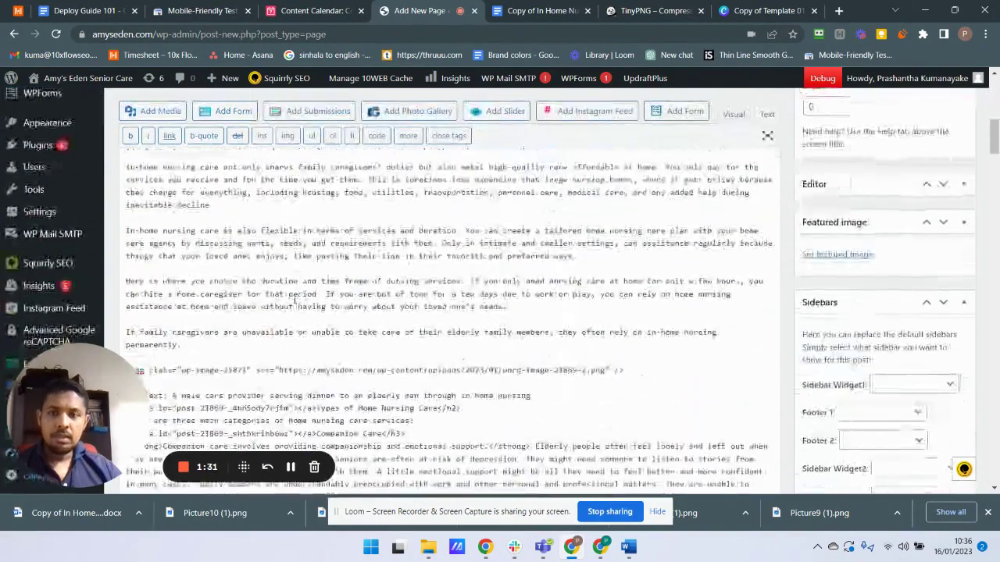
{"action": "scroll", "coordinate": [295, 300], "scroll_direction": "down", "scroll_amount": 3}
{"action": "scroll", "coordinate": [296, 299], "scroll_direction": "down", "scroll_amount": 3}
Step: Compare the rendered table in the Visual view against its raw HTML in the Text view
{"action": "left_click", "coordinate": [734, 114]}
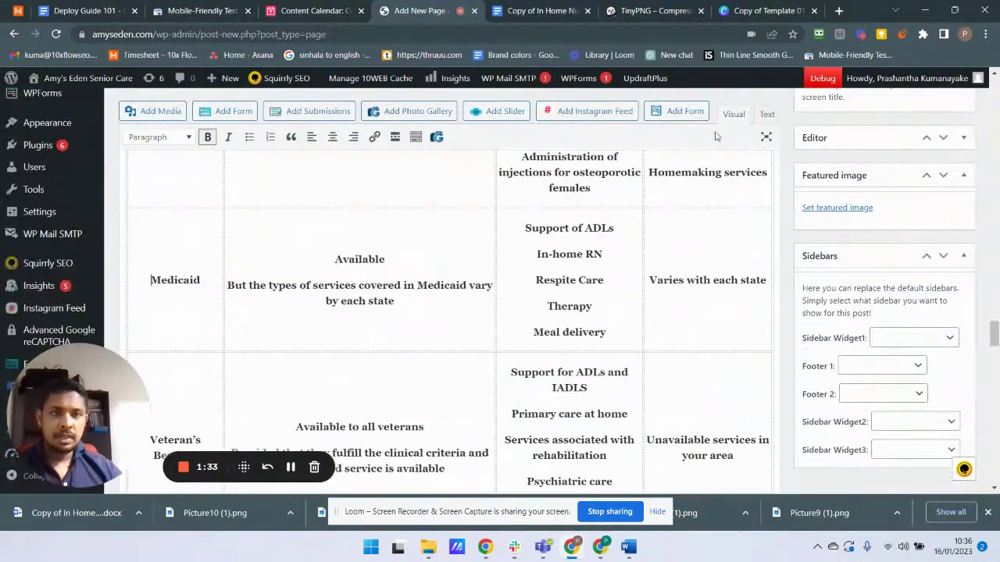
{"action": "scroll", "coordinate": [337, 313], "scroll_direction": "up", "scroll_amount": 3}
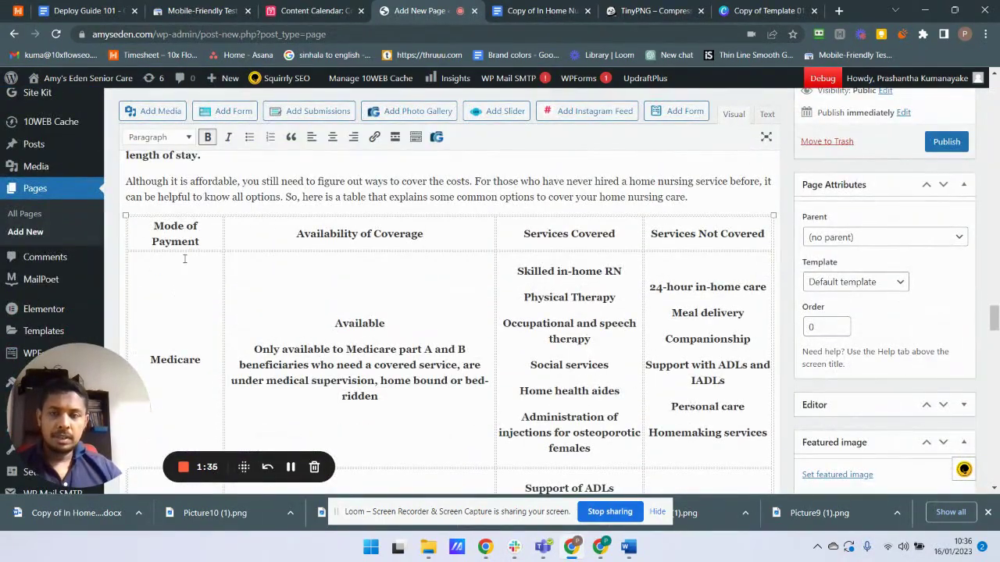
{"action": "left_click", "coordinate": [765, 114]}
{"action": "scroll", "coordinate": [250, 258], "scroll_direction": "down", "scroll_amount": 10}
{"action": "scroll", "coordinate": [240, 295], "scroll_direction": "down", "scroll_amount": 2}
{"action": "scroll", "coordinate": [162, 269], "scroll_direction": "up", "scroll_amount": 1}
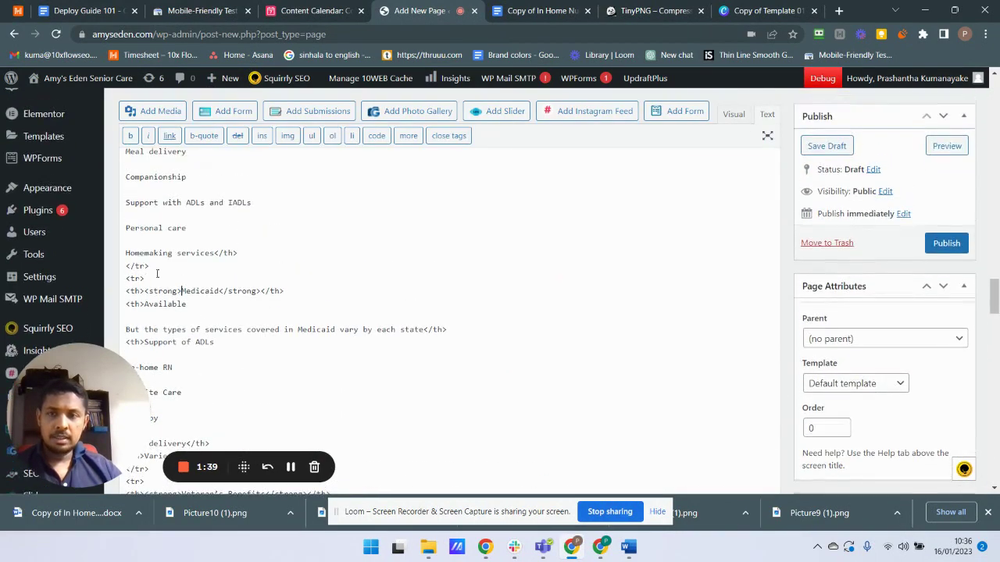
{"action": "scroll", "coordinate": [195, 265], "scroll_direction": "up", "scroll_amount": 1}
{"action": "scroll", "coordinate": [333, 274], "scroll_direction": "up", "scroll_amount": 1}
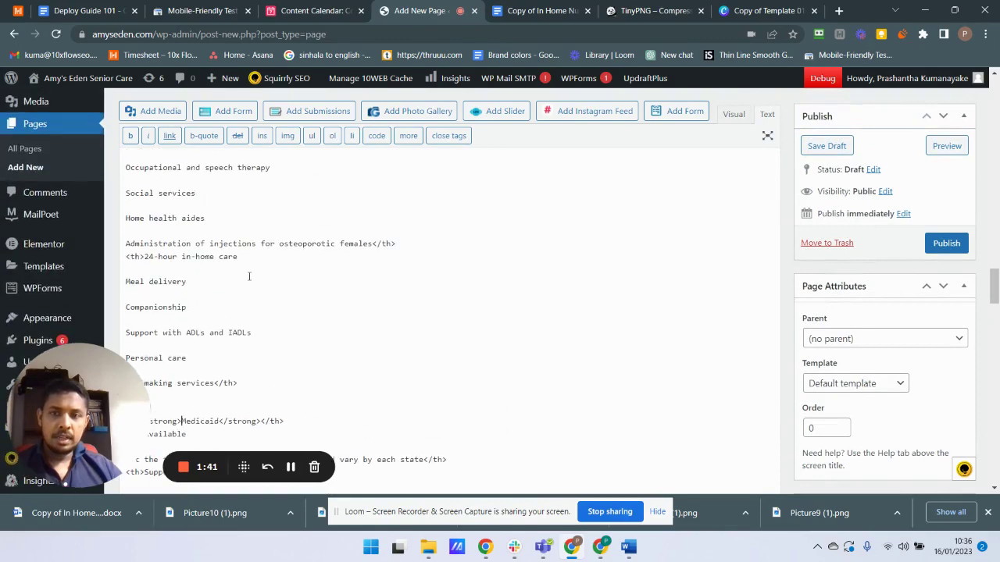
{"action": "left_click", "coordinate": [733, 117]}
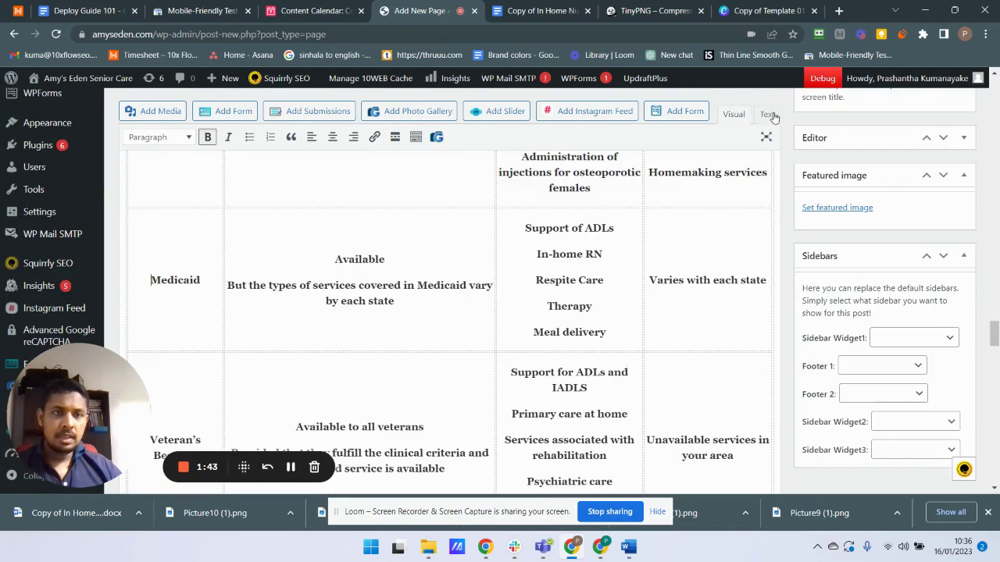
{"action": "left_click", "coordinate": [766, 116]}
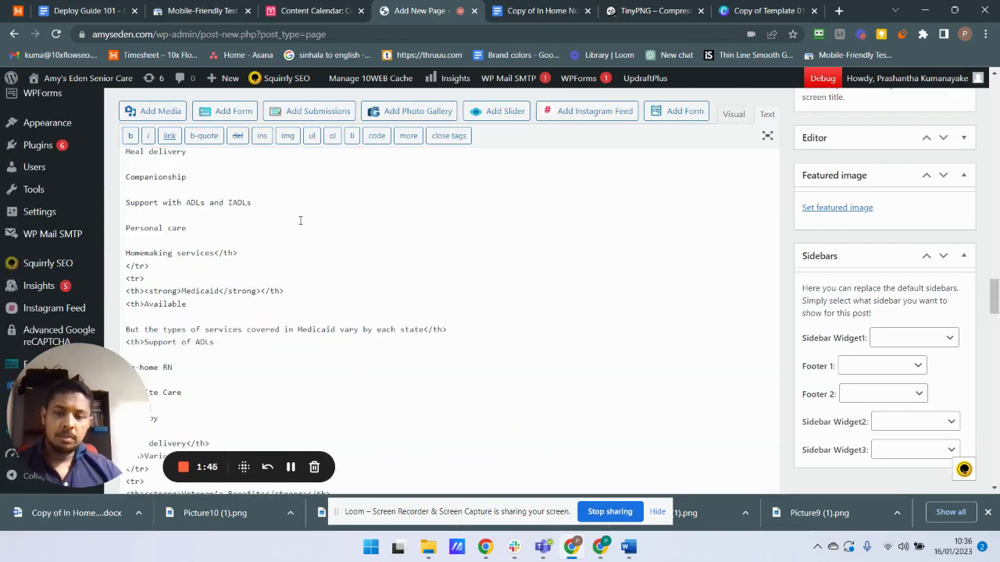
Step: Select all of the page's HTML in the Text view and copy it
{"action": "key", "text": "ctrl+a"}
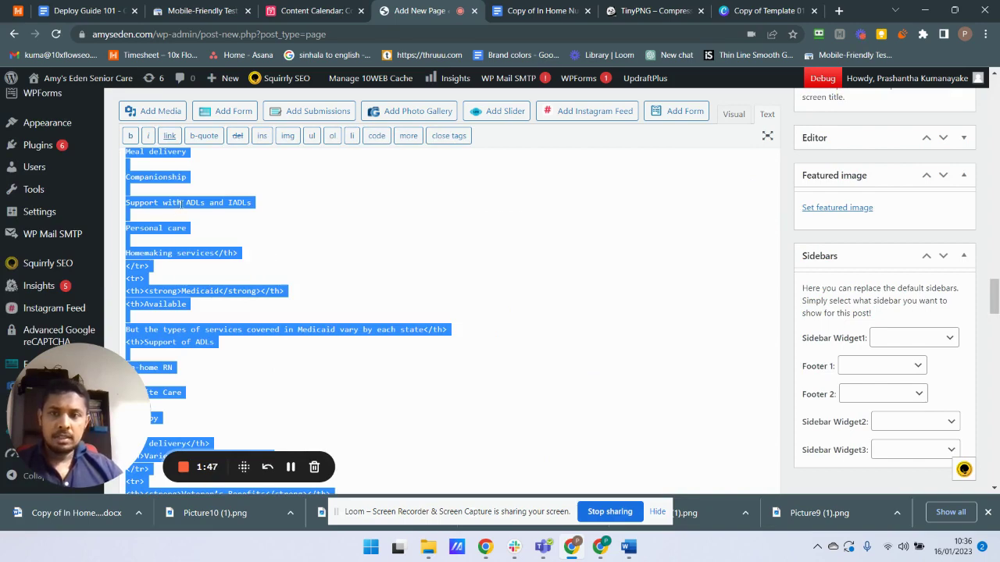
{"action": "right_click", "coordinate": [182, 203]}
{"action": "left_click", "coordinate": [227, 285]}
{"action": "right_click", "coordinate": [321, 197]}
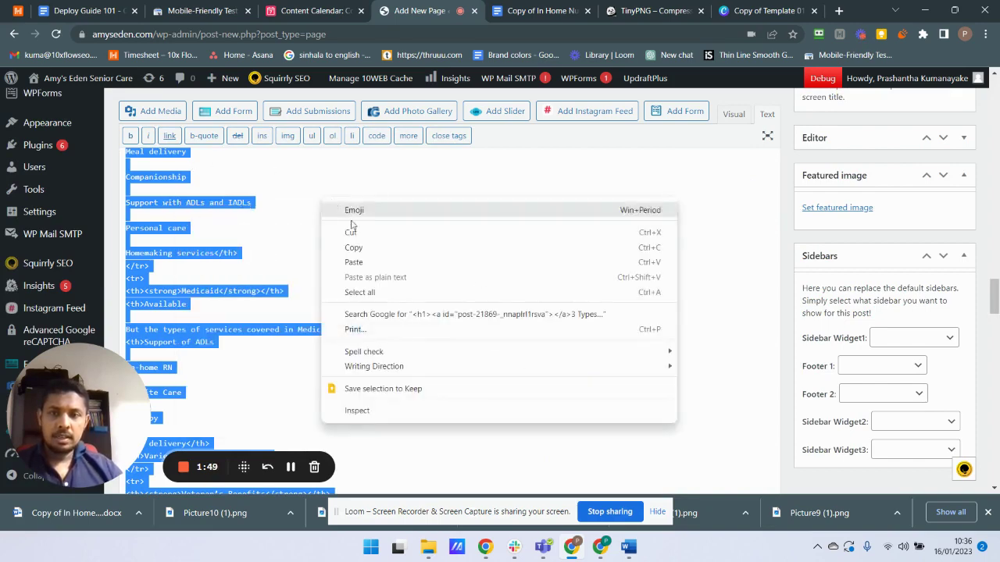
{"action": "left_click", "coordinate": [380, 290]}
{"action": "right_click", "coordinate": [185, 203]}
{"action": "left_click", "coordinate": [225, 246]}
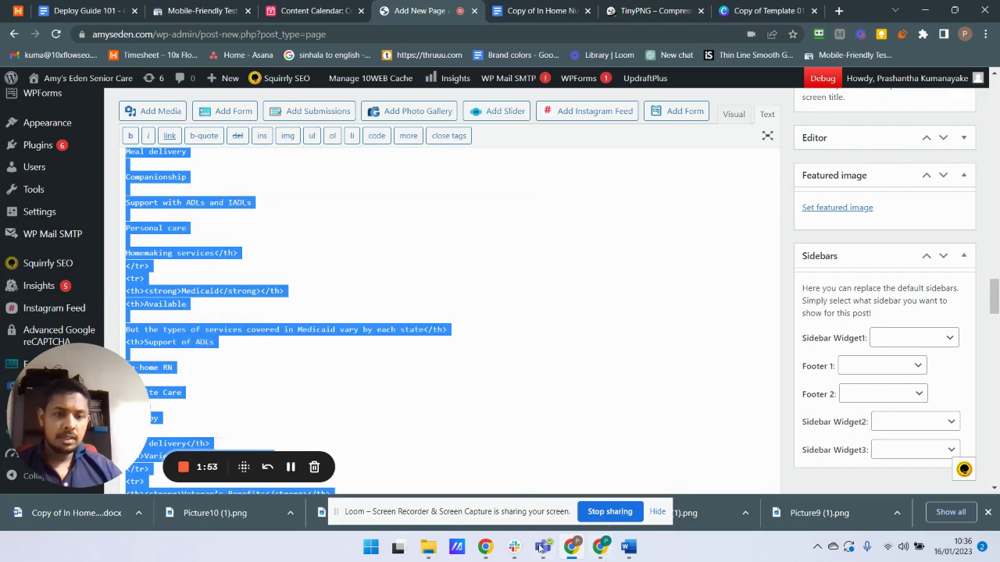
Step: Launch Notepad and paste the copied page HTML into a blank document
{"action": "key", "text": "super"}
{"action": "type", "text": "n"}
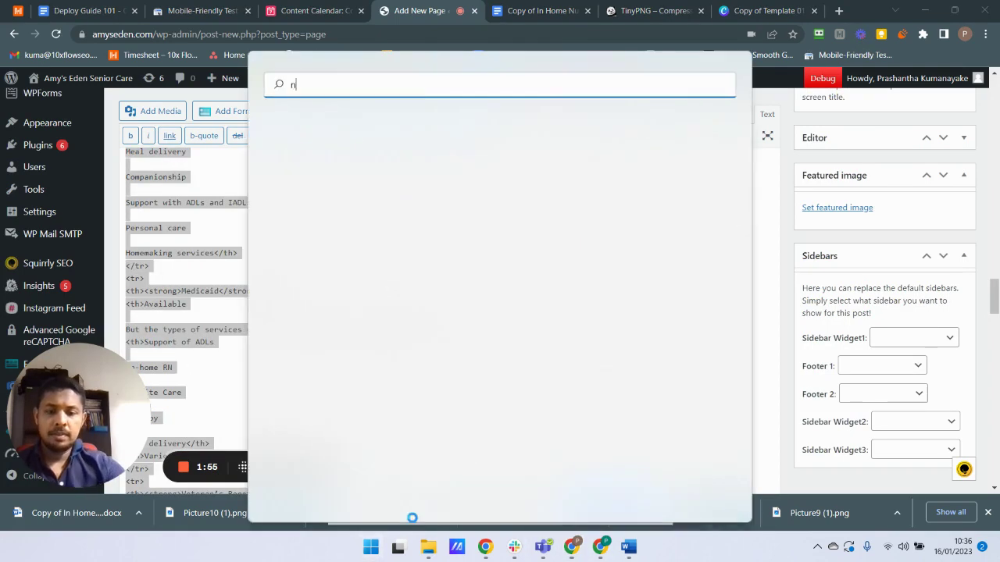
{"action": "type", "text": "ot"}
{"action": "key", "text": "Return"}
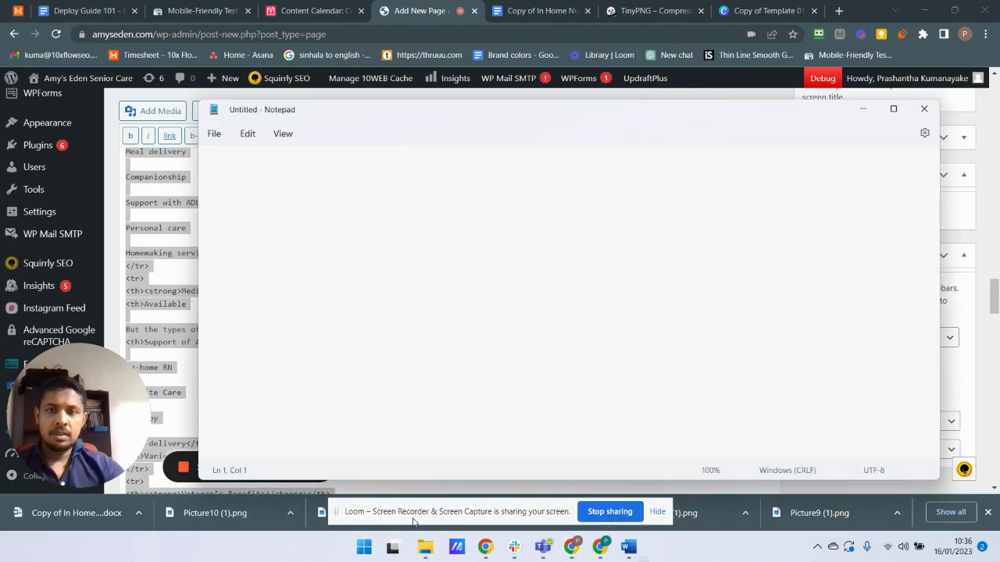
{"action": "key", "text": "ctrl+v"}
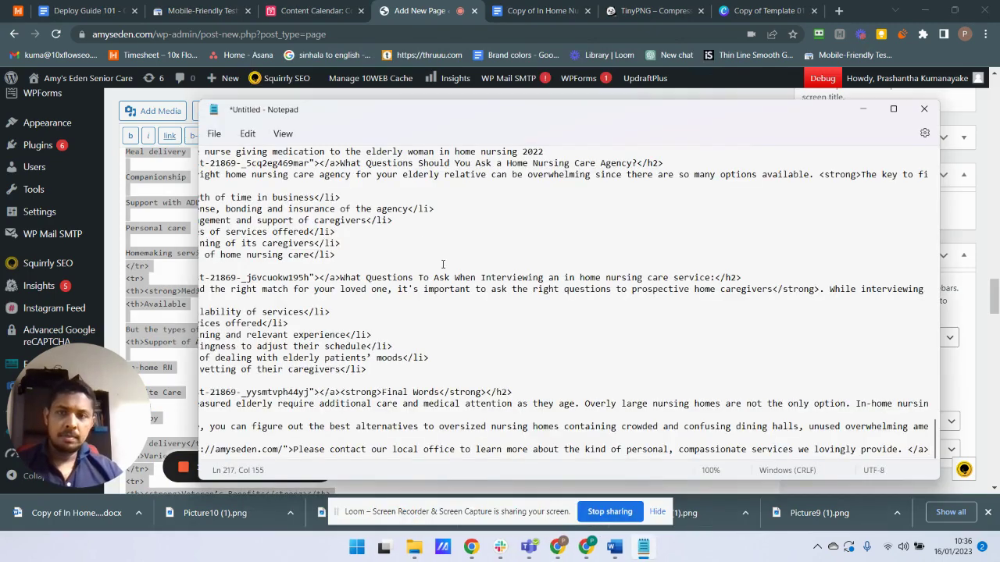
{"action": "left_click", "coordinate": [288, 208]}
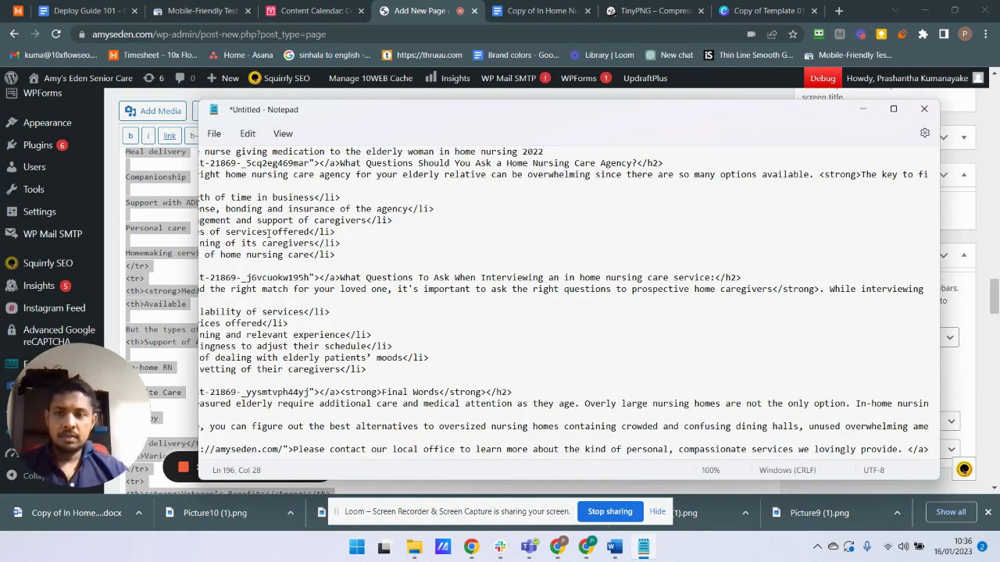
Step: Use Replace to change every <th> tag into <td>
{"action": "left_click", "coordinate": [247, 133]}
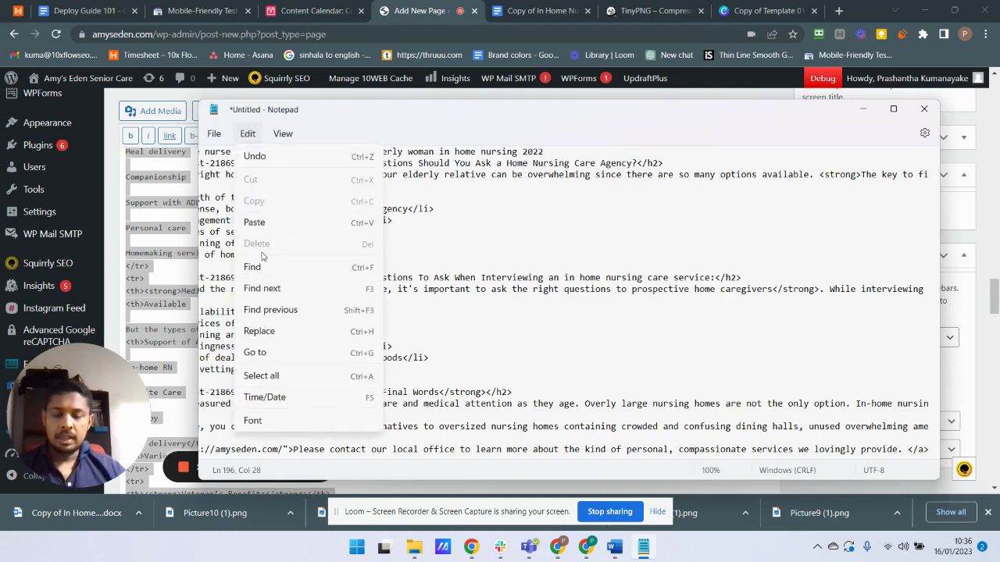
{"action": "left_click", "coordinate": [476, 222]}
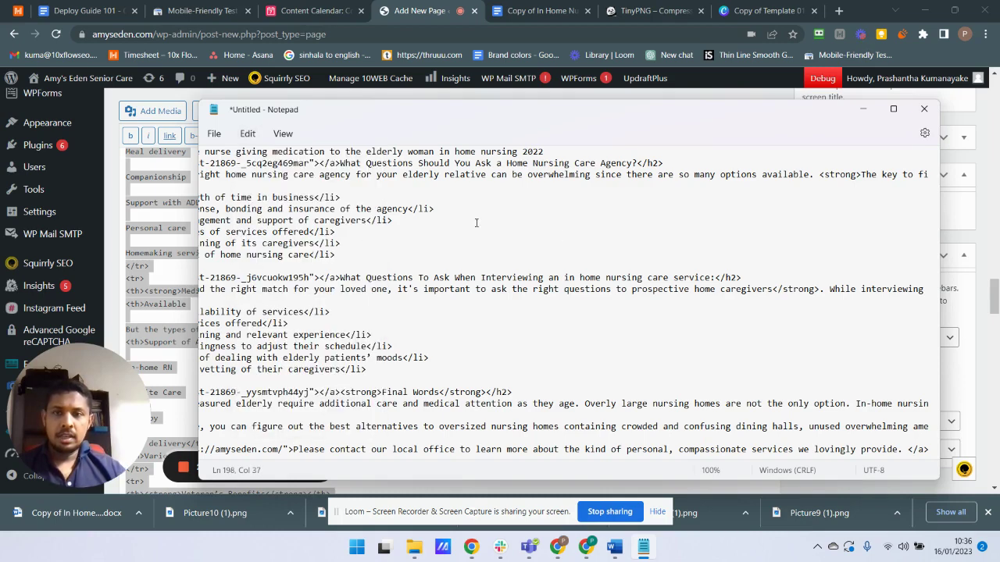
{"action": "left_click", "coordinate": [247, 134]}
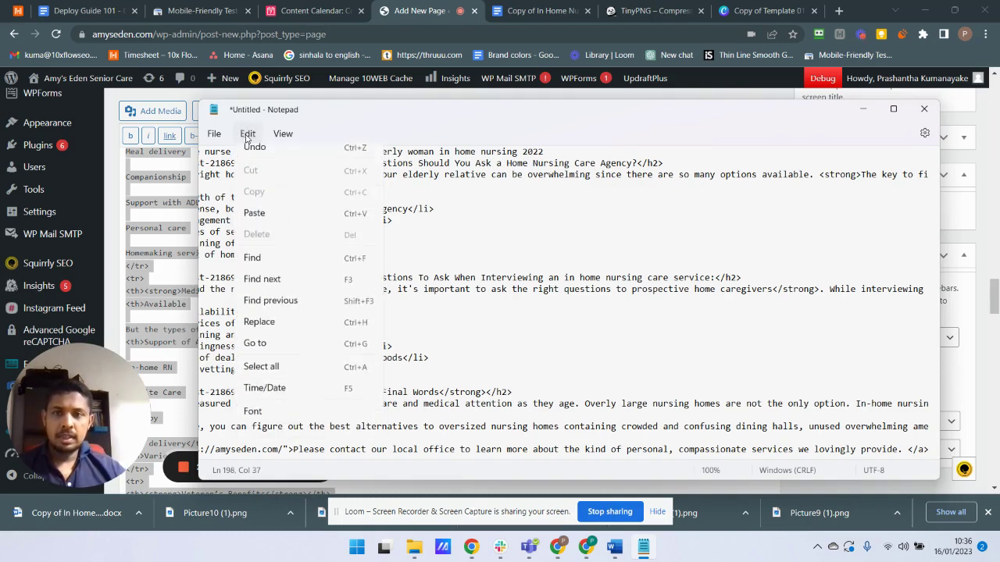
{"action": "left_click", "coordinate": [264, 334]}
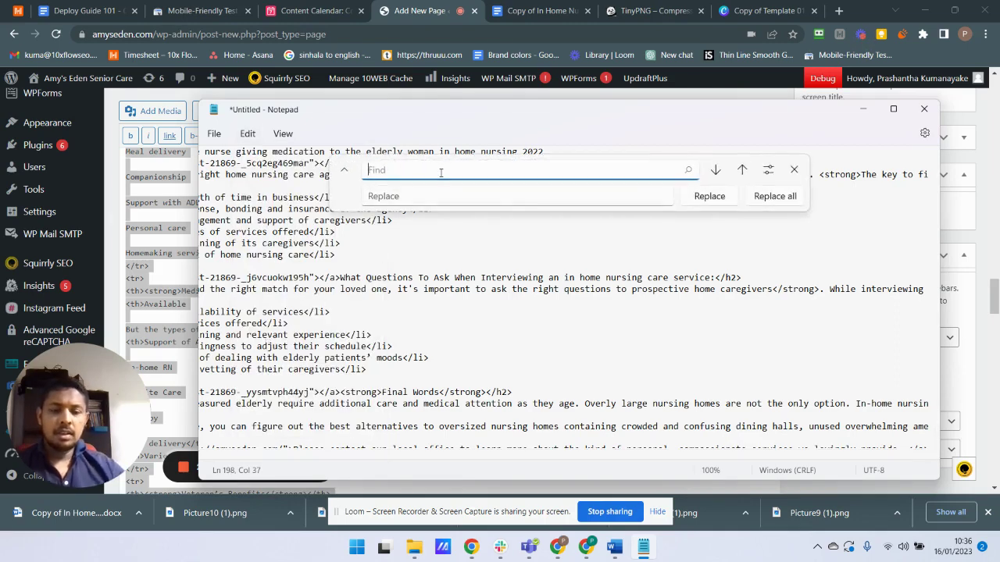
{"action": "type", "text": "<th>"}
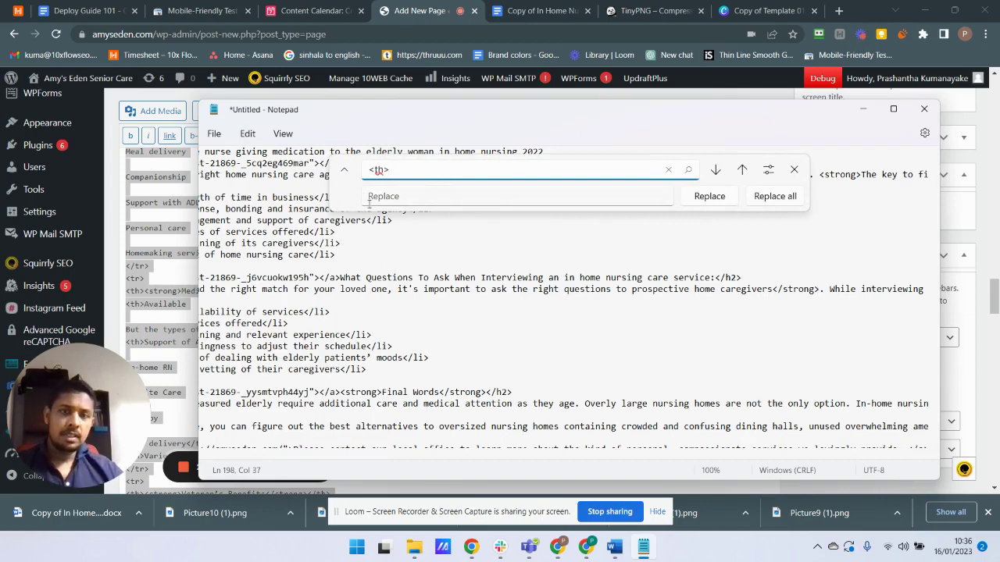
{"action": "left_click", "coordinate": [383, 198]}
{"action": "type", "text": "<td>"}
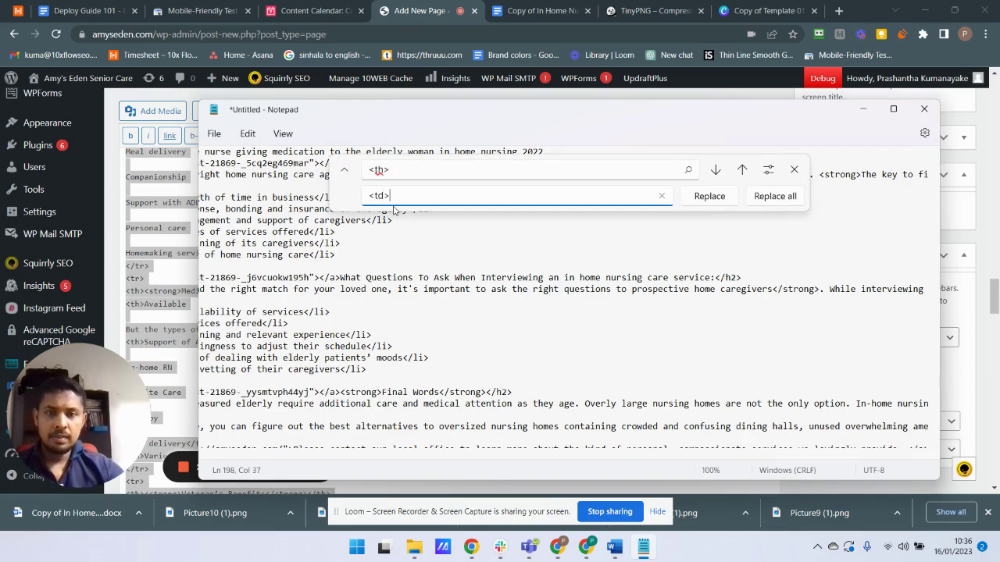
{"action": "left_click", "coordinate": [774, 196]}
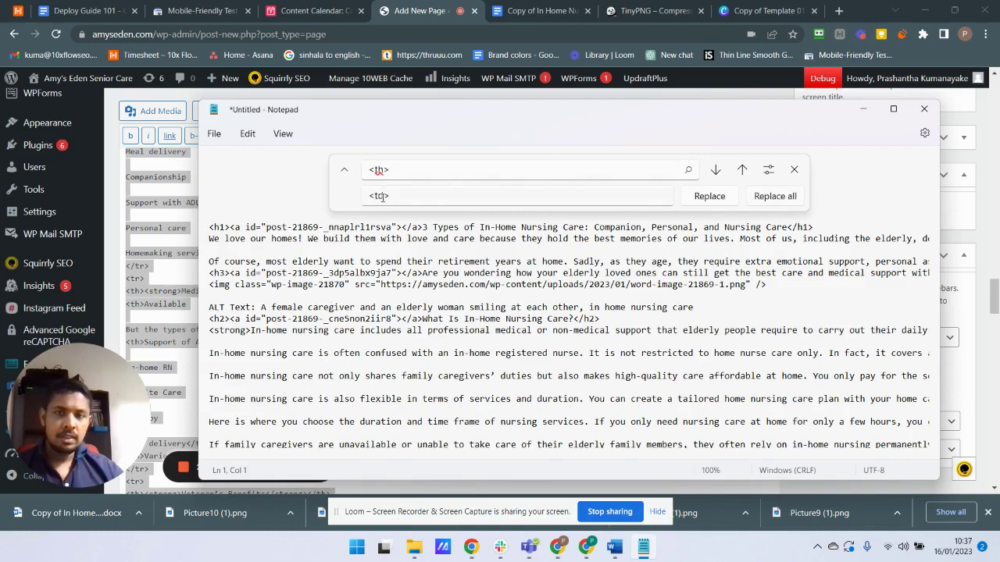
Step: Replace all closing </th> tags with </td>
{"action": "left_click", "coordinate": [378, 172]}
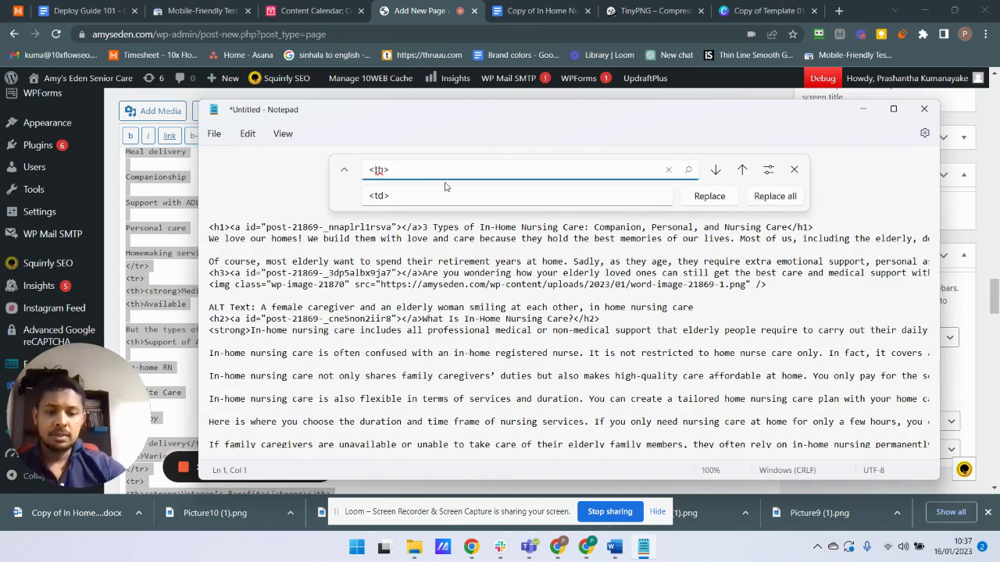
{"action": "type", "text": "/"}
{"action": "left_click", "coordinate": [376, 196]}
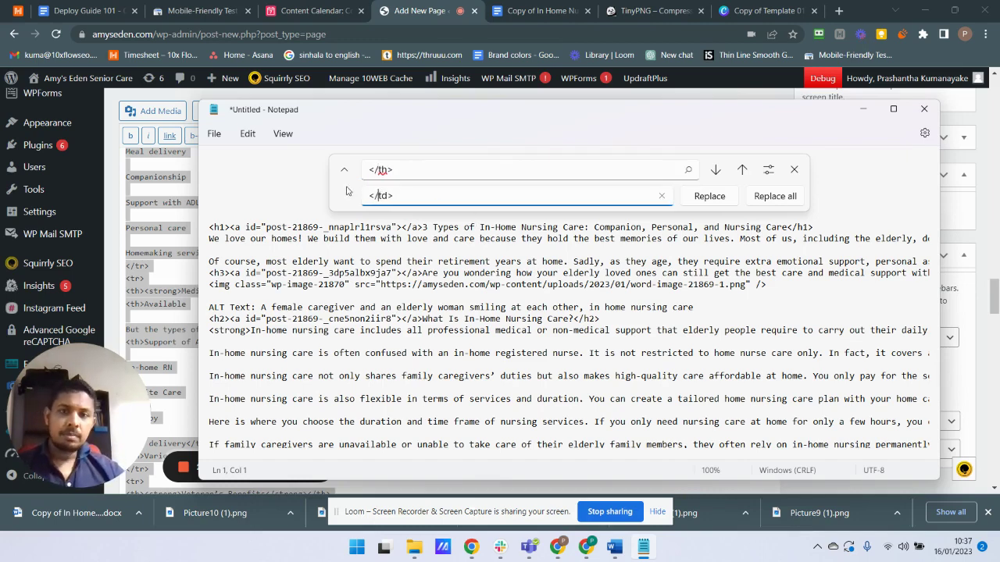
{"action": "type", "text": "/"}
{"action": "left_click", "coordinate": [388, 169]}
{"action": "left_click_drag", "start_coordinate": [392, 169], "coordinate": [367, 173]}
{"action": "left_click", "coordinate": [375, 170]}
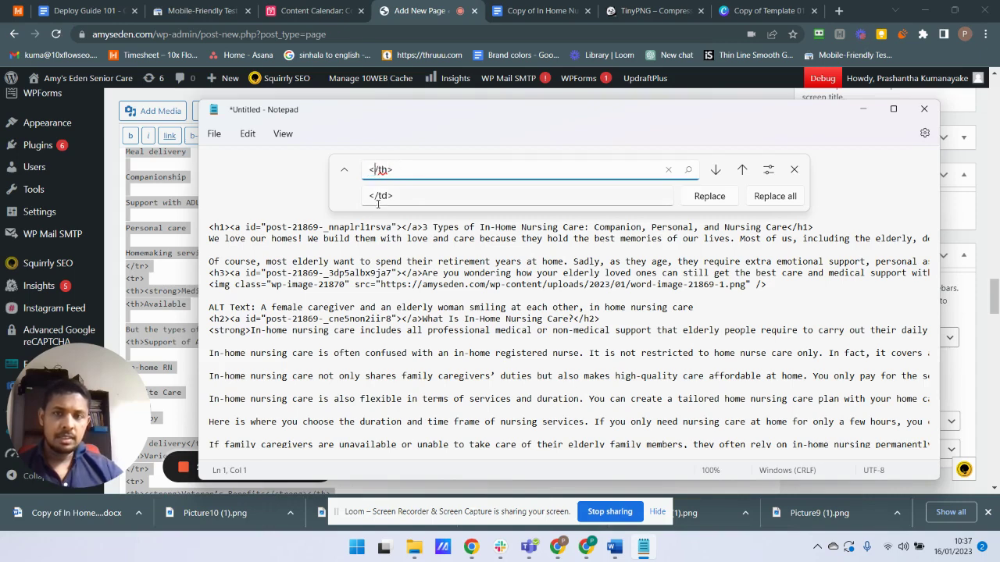
{"action": "mouse_move", "coordinate": [368, 196]}
{"action": "left_mouse_down"}
{"action": "mouse_move", "coordinate": [391, 192]}
{"action": "mouse_move", "coordinate": [372, 195]}
{"action": "left_mouse_up"}
{"action": "left_click", "coordinate": [387, 195]}
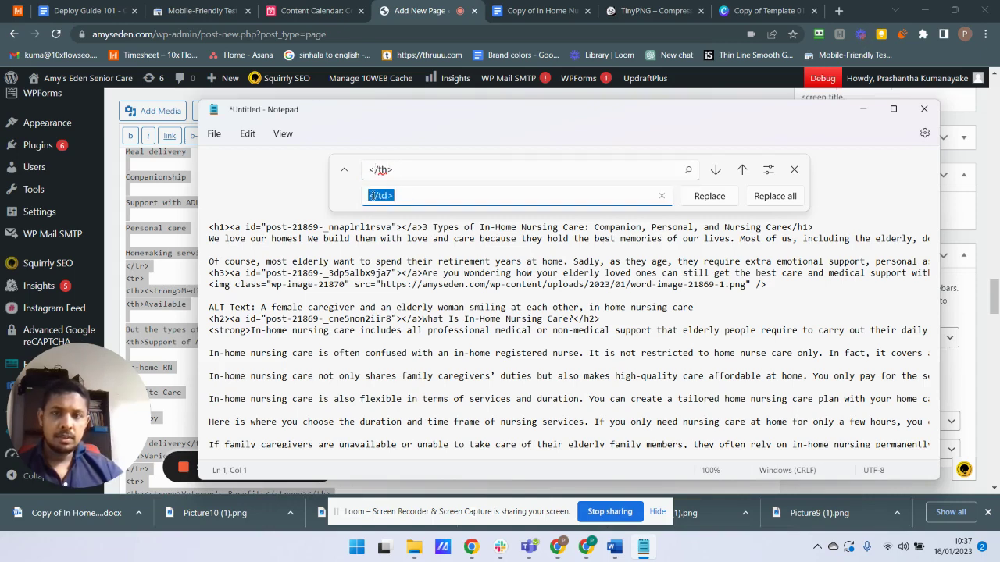
{"action": "left_click", "coordinate": [771, 199]}
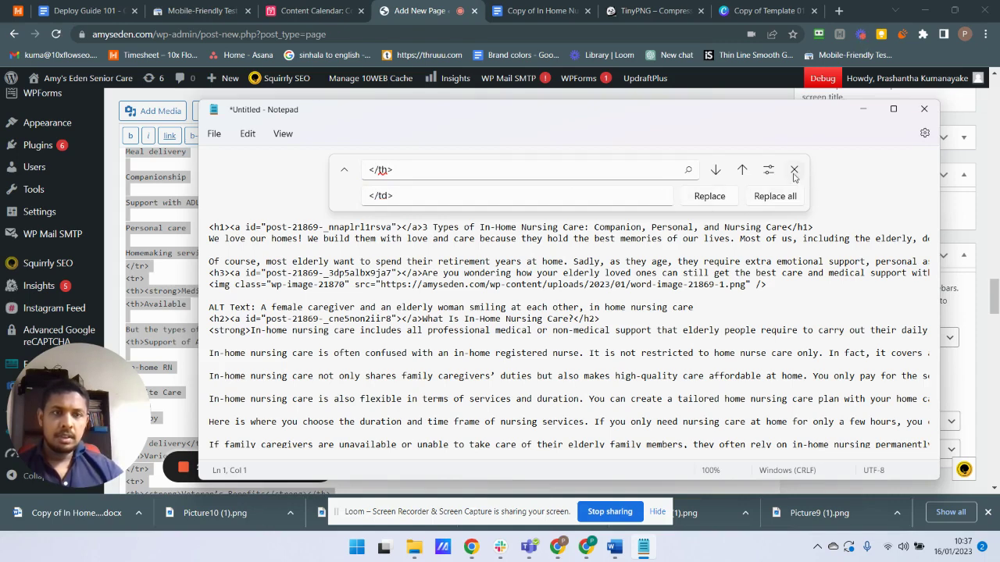
Step: Select and copy all the edited HTML in Notepad, then minimise Notepad
{"action": "left_click", "coordinate": [794, 171]}
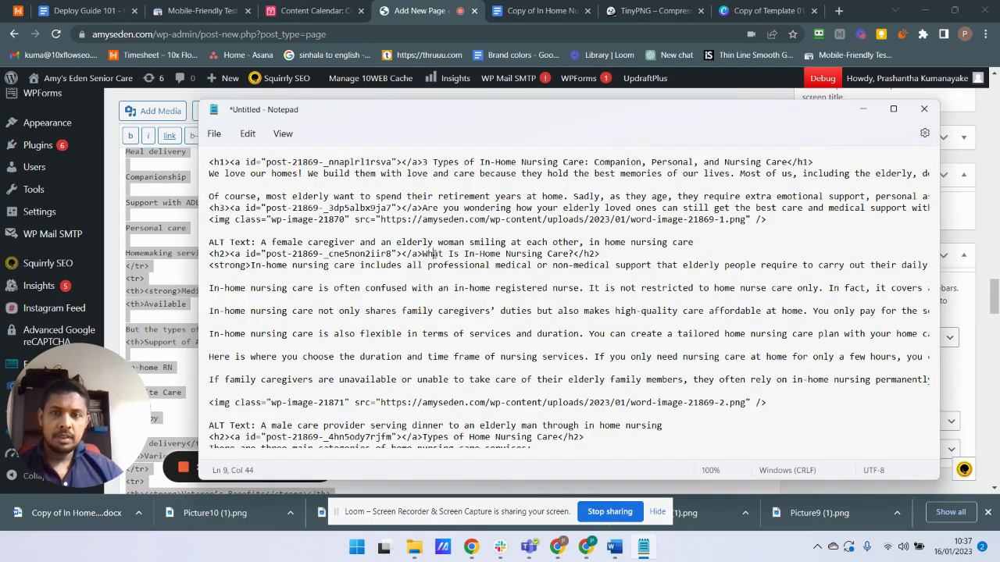
{"action": "key", "text": "ctrl+a"}
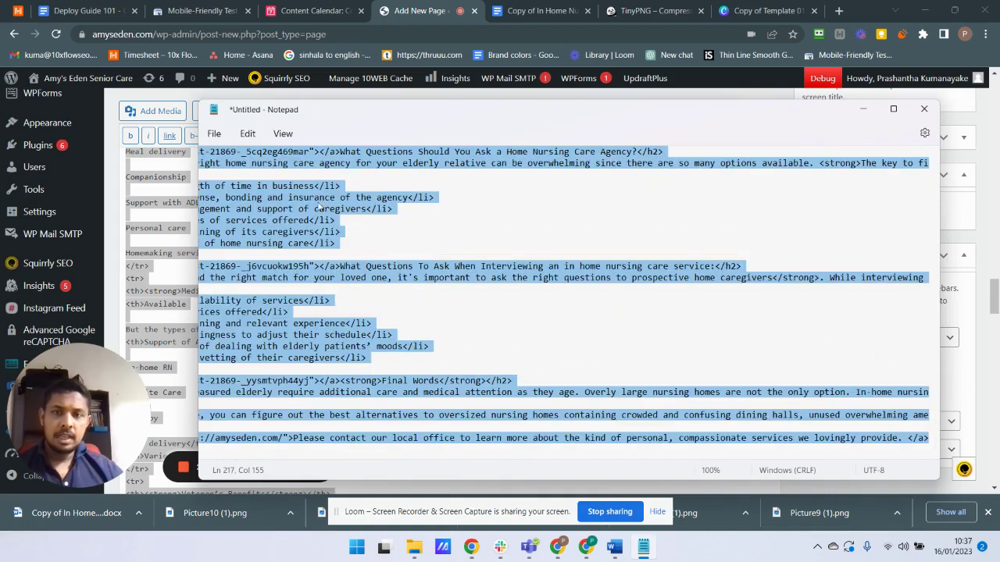
{"action": "left_click", "coordinate": [475, 197]}
{"action": "right_click", "coordinate": [478, 201]}
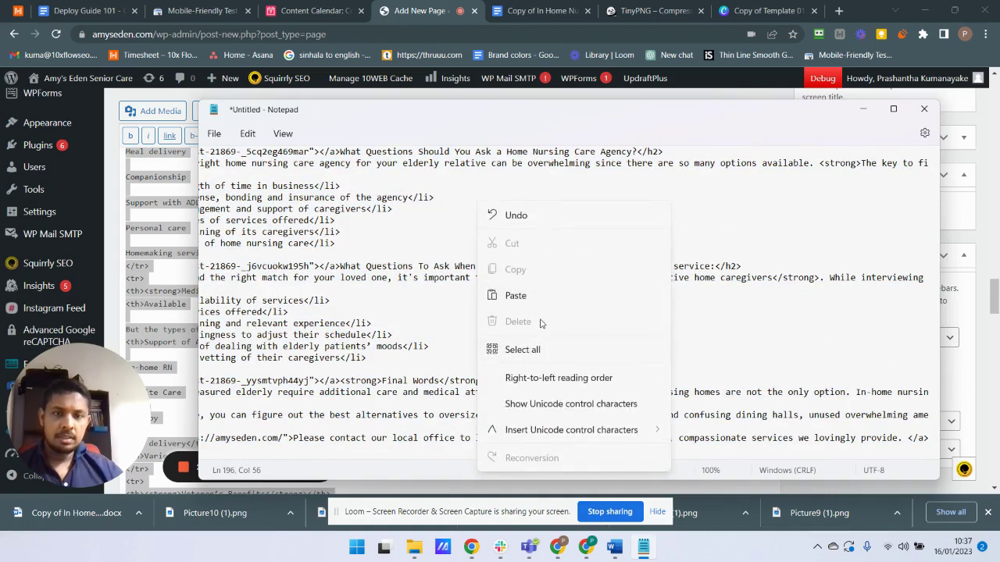
{"action": "left_click", "coordinate": [539, 350]}
{"action": "right_click", "coordinate": [274, 207]}
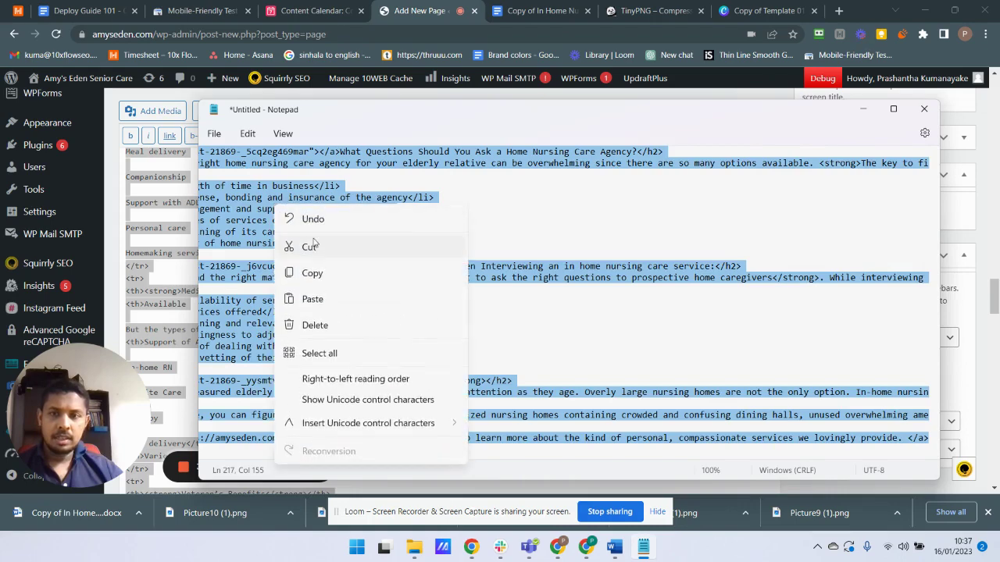
{"action": "left_click", "coordinate": [313, 273]}
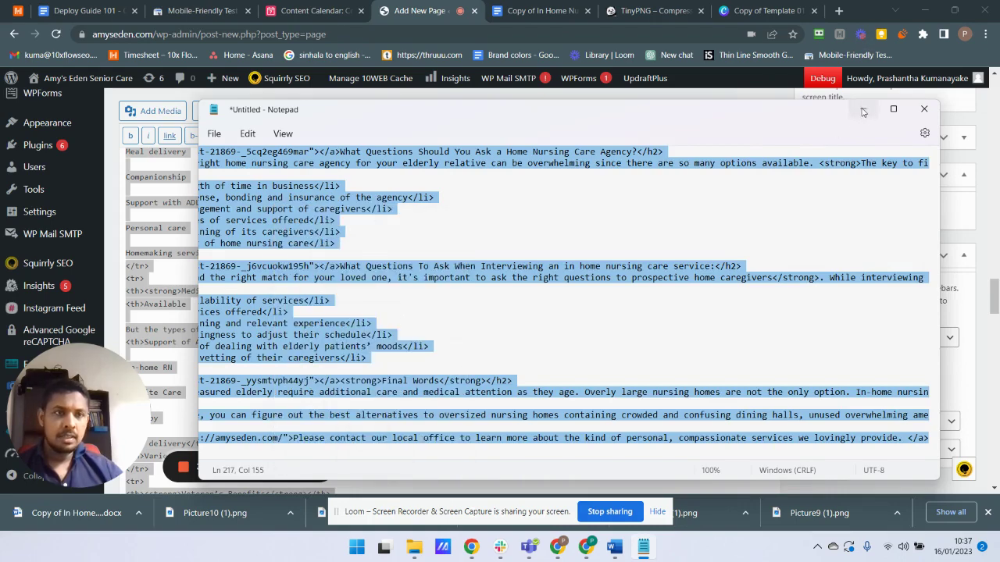
{"action": "left_click", "coordinate": [862, 108]}
Step: Delete the existing HTML in the WordPress Text view and paste in the edited code
{"action": "left_click", "coordinate": [277, 227]}
{"action": "scroll", "coordinate": [491, 229], "scroll_direction": "up", "scroll_amount": 2}
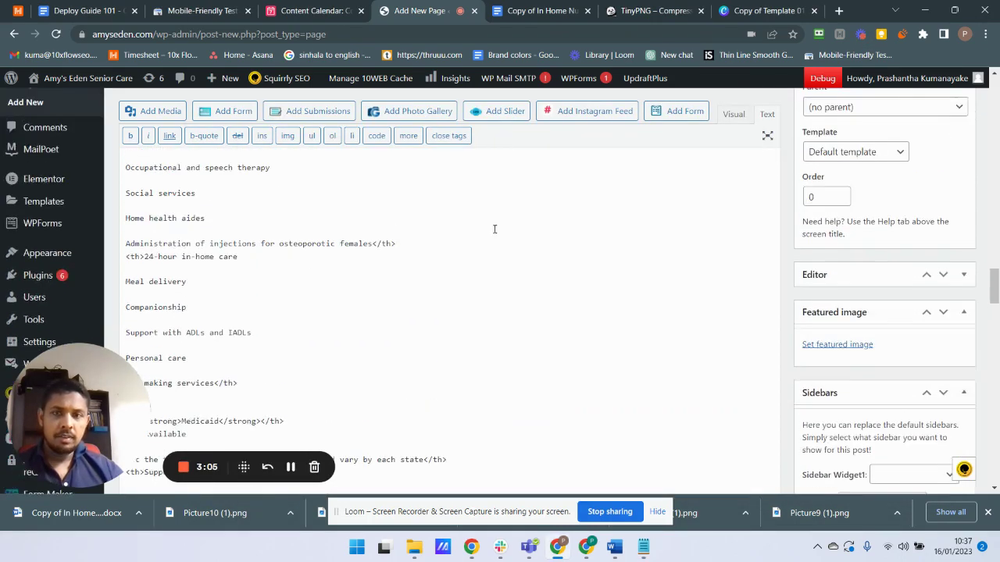
{"action": "scroll", "coordinate": [255, 193], "scroll_direction": "down", "scroll_amount": 2}
{"action": "key", "text": "ctrl+a"}
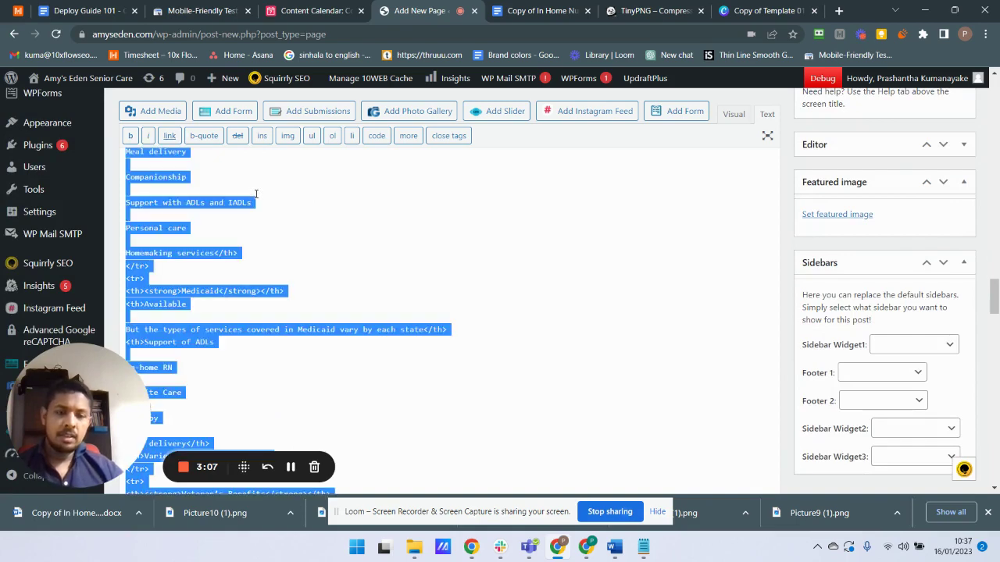
{"action": "key", "text": "BackSpace"}
{"action": "scroll", "coordinate": [273, 254], "scroll_direction": "up", "scroll_amount": 4}
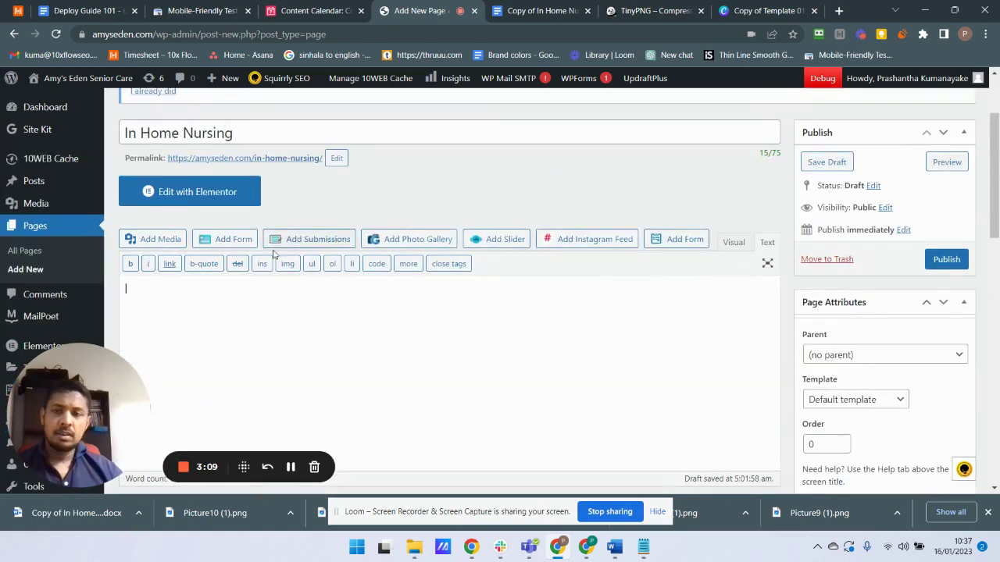
{"action": "scroll", "coordinate": [274, 254], "scroll_direction": "down", "scroll_amount": 1}
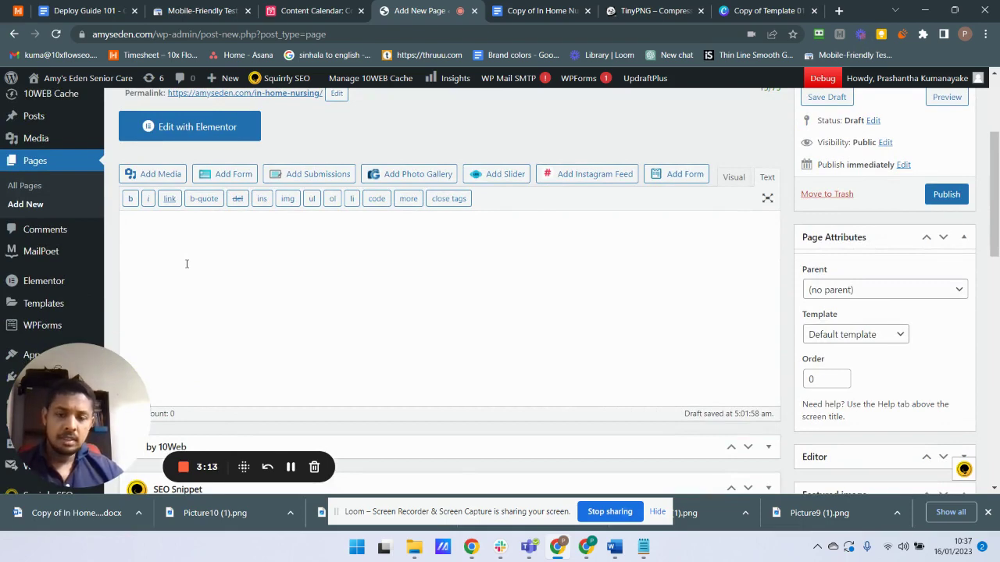
{"action": "key", "text": "ctrl+v"}
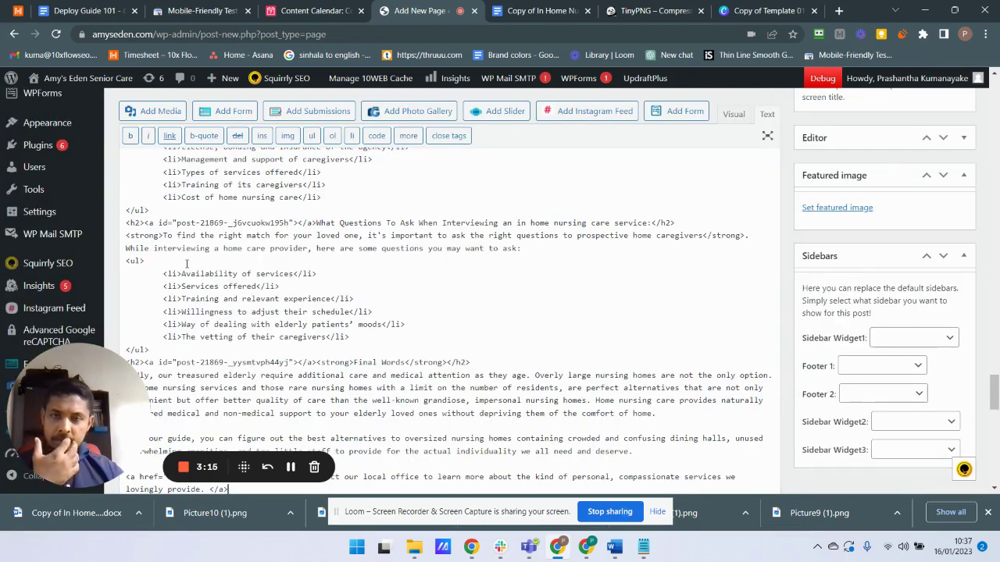
Step: Switch to the Visual view and highlight the payment table's header row to inspect it
{"action": "left_click", "coordinate": [734, 114]}
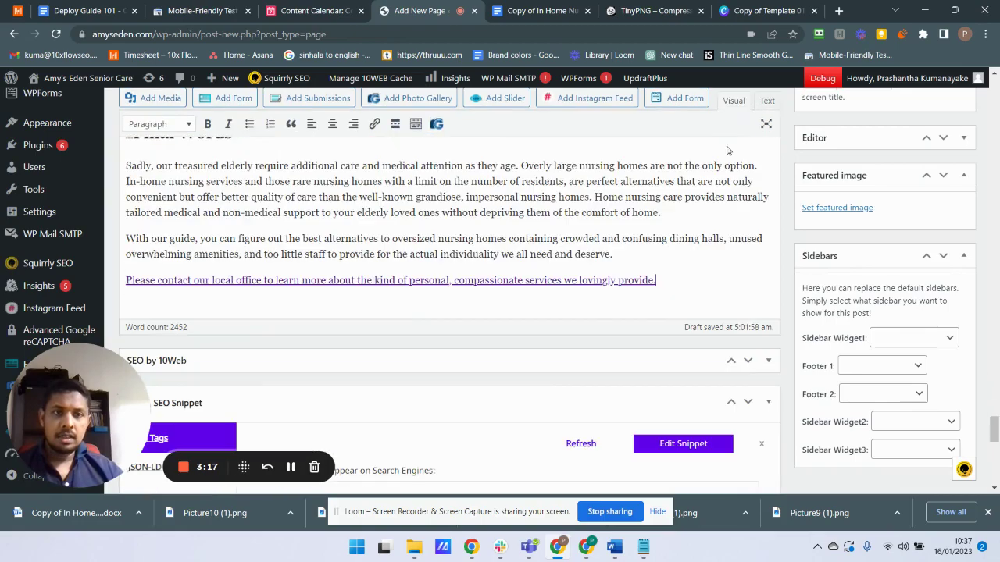
{"action": "scroll", "coordinate": [524, 251], "scroll_direction": "up", "scroll_amount": 3}
{"action": "scroll", "coordinate": [523, 251], "scroll_direction": "up", "scroll_amount": 3}
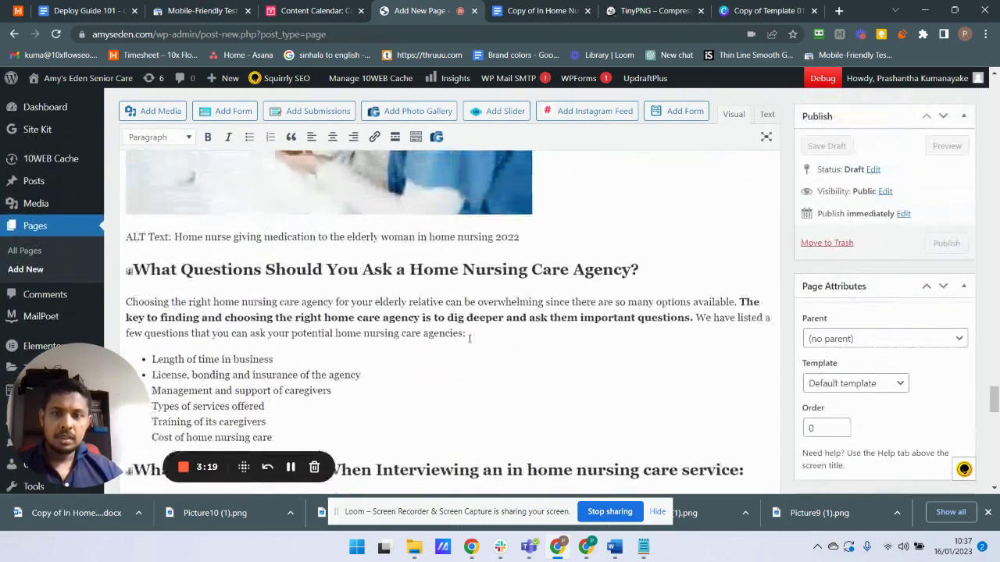
{"action": "scroll", "coordinate": [469, 340], "scroll_direction": "up", "scroll_amount": 5}
{"action": "scroll", "coordinate": [469, 339], "scroll_direction": "up", "scroll_amount": 5}
{"action": "scroll", "coordinate": [469, 339], "scroll_direction": "up", "scroll_amount": 4}
{"action": "scroll", "coordinate": [469, 340], "scroll_direction": "up", "scroll_amount": 4}
{"action": "scroll", "coordinate": [467, 340], "scroll_direction": "up", "scroll_amount": 2}
{"action": "scroll", "coordinate": [467, 340], "scroll_direction": "up", "scroll_amount": 4}
{"action": "scroll", "coordinate": [467, 340], "scroll_direction": "up", "scroll_amount": 1}
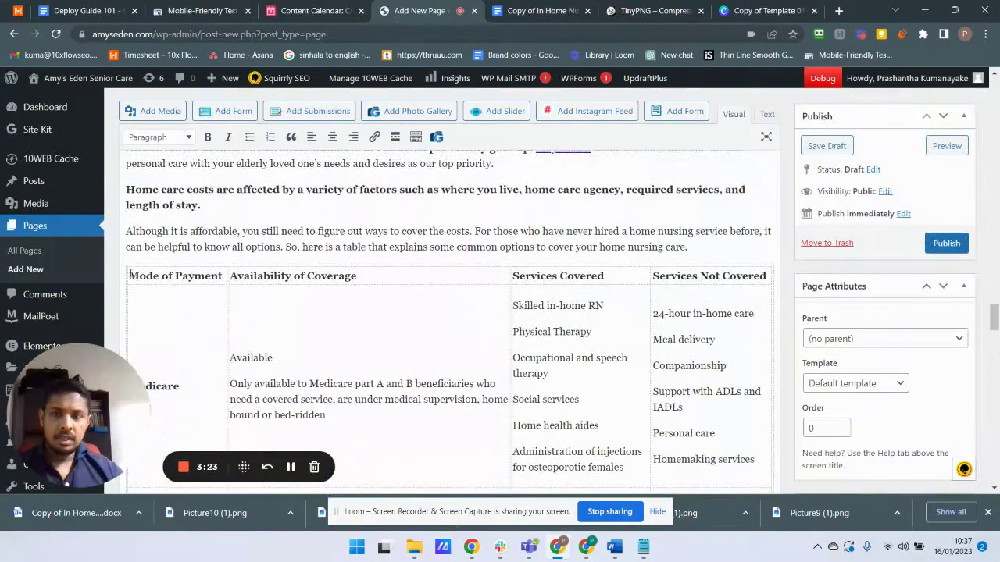
{"action": "left_click_drag", "start_coordinate": [770, 273], "coordinate": [190, 294]}
{"action": "left_click", "coordinate": [190, 294]}
Step: Scroll through the payment table to review the Medicare row's covered and uncovered services
{"action": "scroll", "coordinate": [290, 346], "scroll_direction": "down", "scroll_amount": 3}
{"action": "scroll", "coordinate": [503, 351], "scroll_direction": "down", "scroll_amount": 3}
{"action": "scroll", "coordinate": [479, 276], "scroll_direction": "down", "scroll_amount": 1}
{"action": "scroll", "coordinate": [479, 276], "scroll_direction": "down", "scroll_amount": 1}
{"action": "scroll", "coordinate": [500, 281], "scroll_direction": "down", "scroll_amount": 2}
{"action": "scroll", "coordinate": [527, 318], "scroll_direction": "up", "scroll_amount": 5}
{"action": "scroll", "coordinate": [528, 319], "scroll_direction": "up", "scroll_amount": 3}
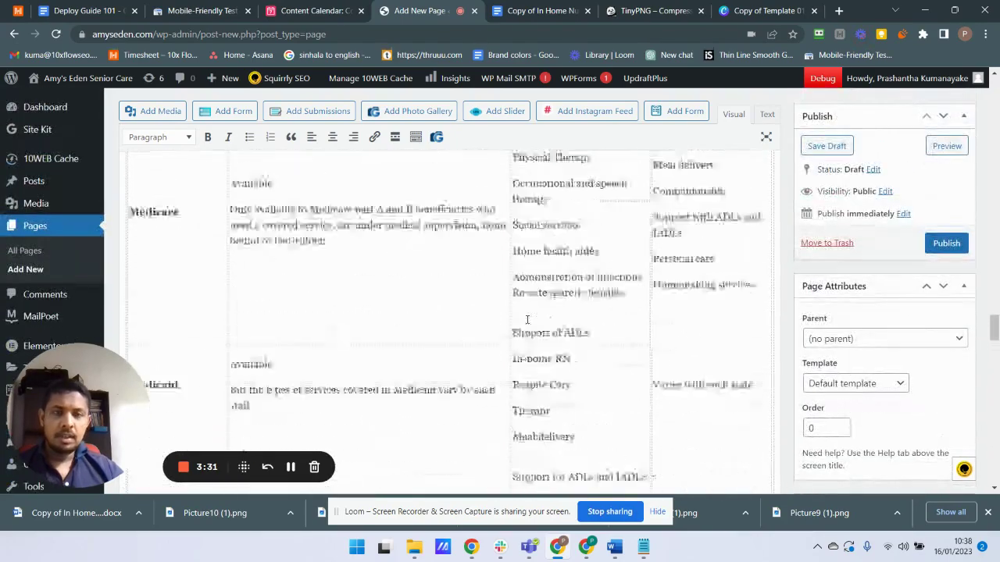
{"action": "scroll", "coordinate": [528, 319], "scroll_direction": "up", "scroll_amount": 1}
{"action": "scroll", "coordinate": [528, 319], "scroll_direction": "up", "scroll_amount": 3}
{"action": "scroll", "coordinate": [527, 318], "scroll_direction": "up", "scroll_amount": 2}
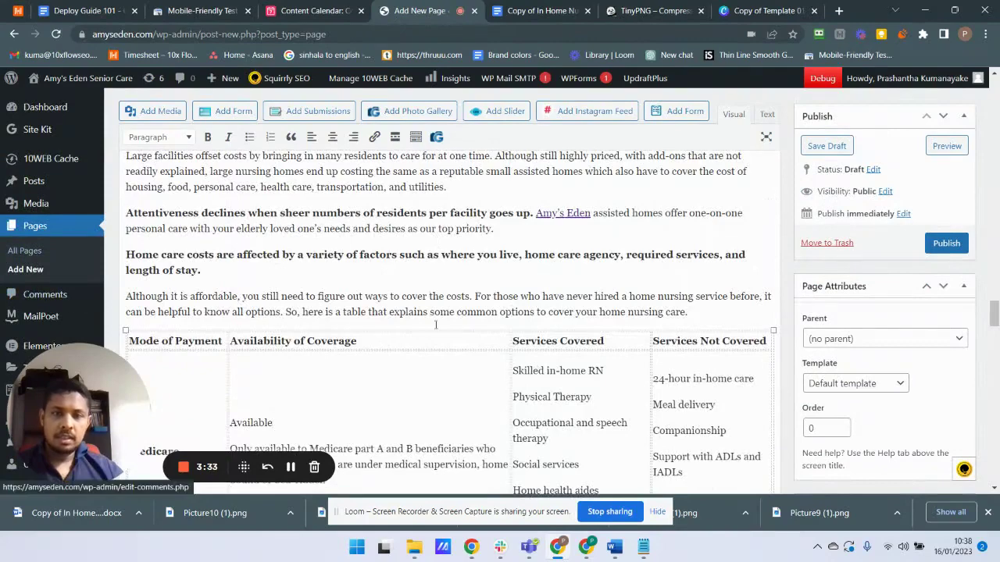
{"action": "scroll", "coordinate": [283, 212], "scroll_direction": "down", "scroll_amount": 2}
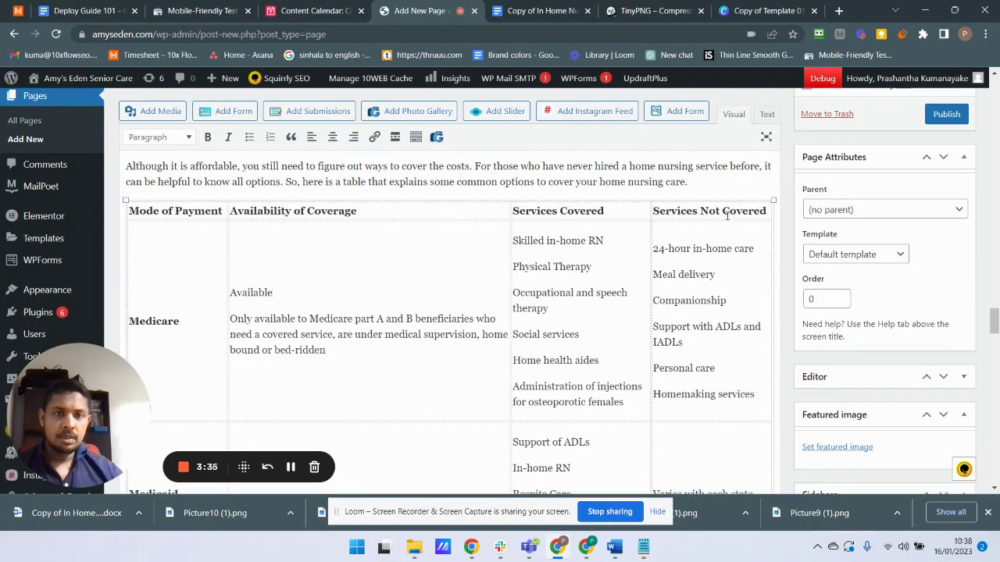
{"action": "scroll", "coordinate": [204, 234], "scroll_direction": "down", "scroll_amount": 1}
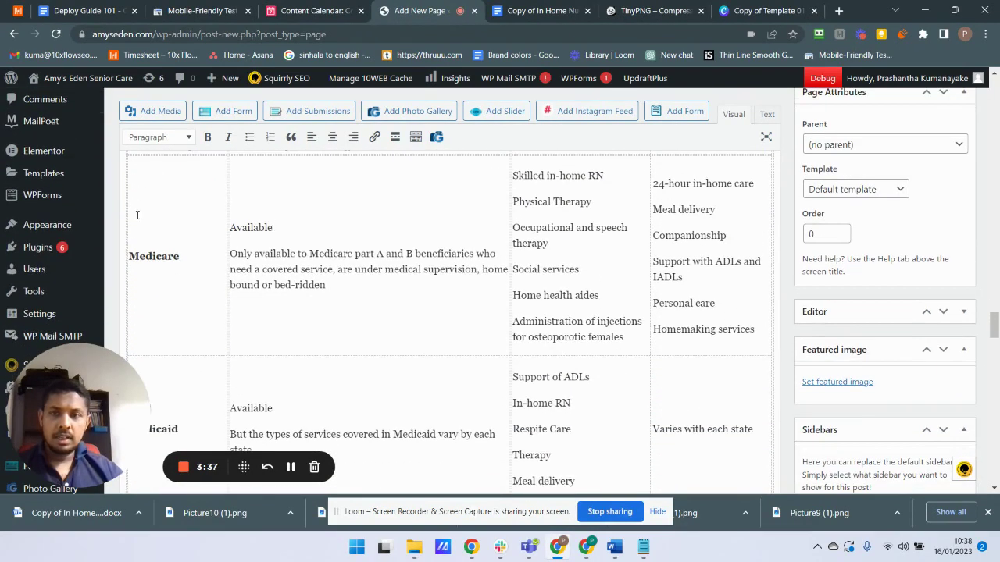
{"action": "scroll", "coordinate": [150, 254], "scroll_direction": "up", "scroll_amount": 2}
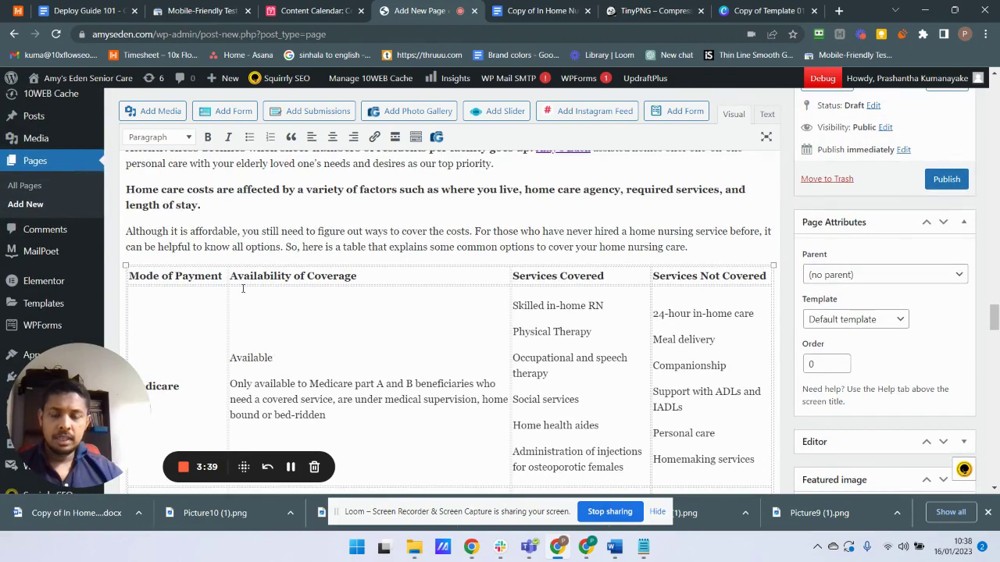
{"action": "scroll", "coordinate": [243, 289], "scroll_direction": "down", "scroll_amount": 1}
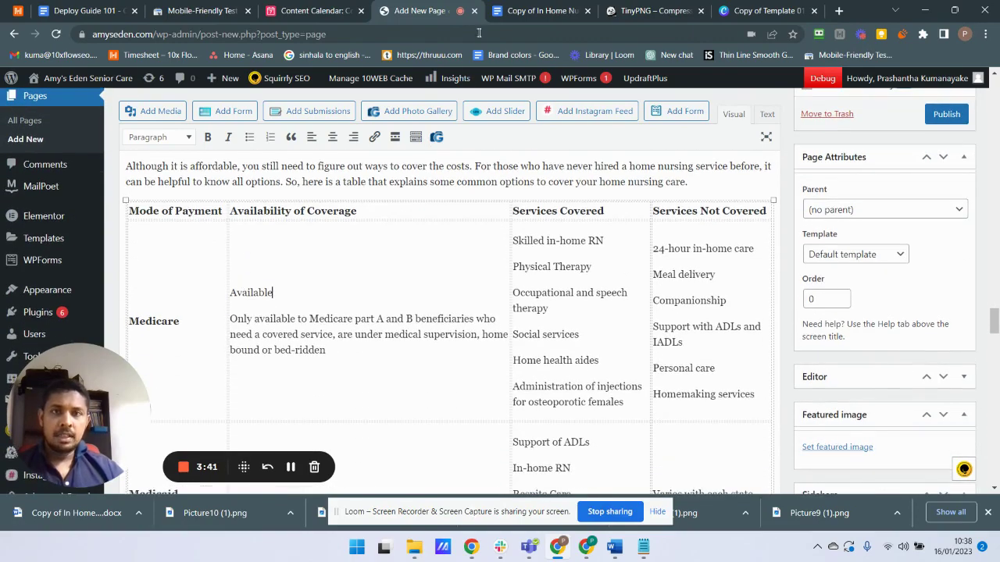
{"action": "left_click", "coordinate": [497, 16]}
{"action": "scroll", "coordinate": [368, 250], "scroll_direction": "up", "scroll_amount": 10}
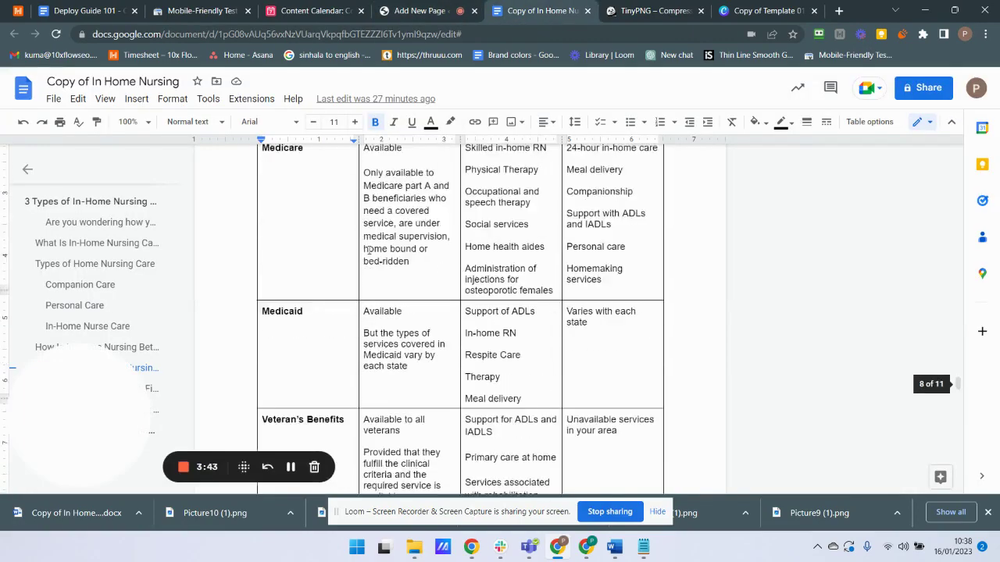
{"action": "scroll", "coordinate": [368, 255], "scroll_direction": "up", "scroll_amount": 3}
{"action": "scroll", "coordinate": [368, 255], "scroll_direction": "down", "scroll_amount": 4}
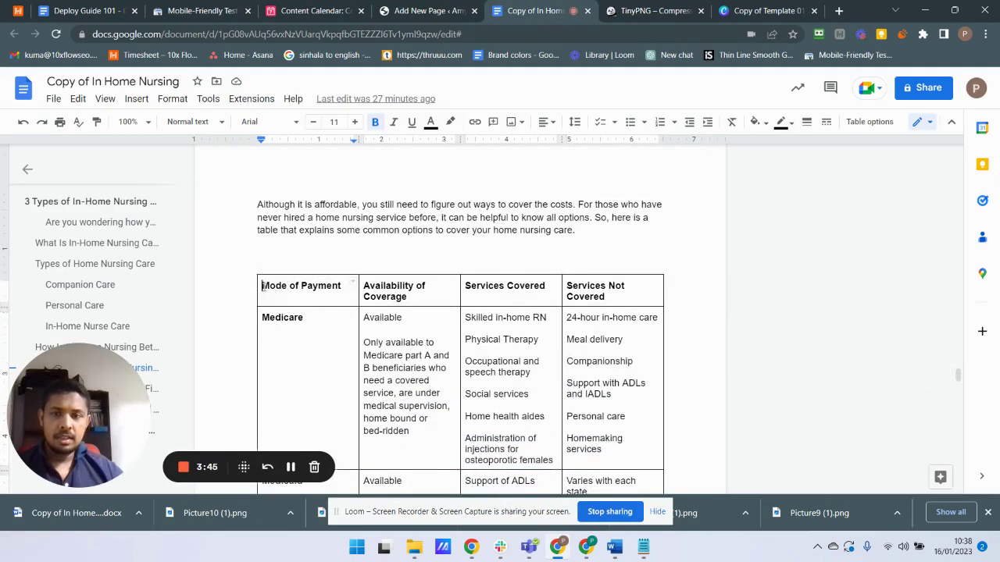
{"action": "left_click_drag", "start_coordinate": [263, 285], "coordinate": [637, 292]}
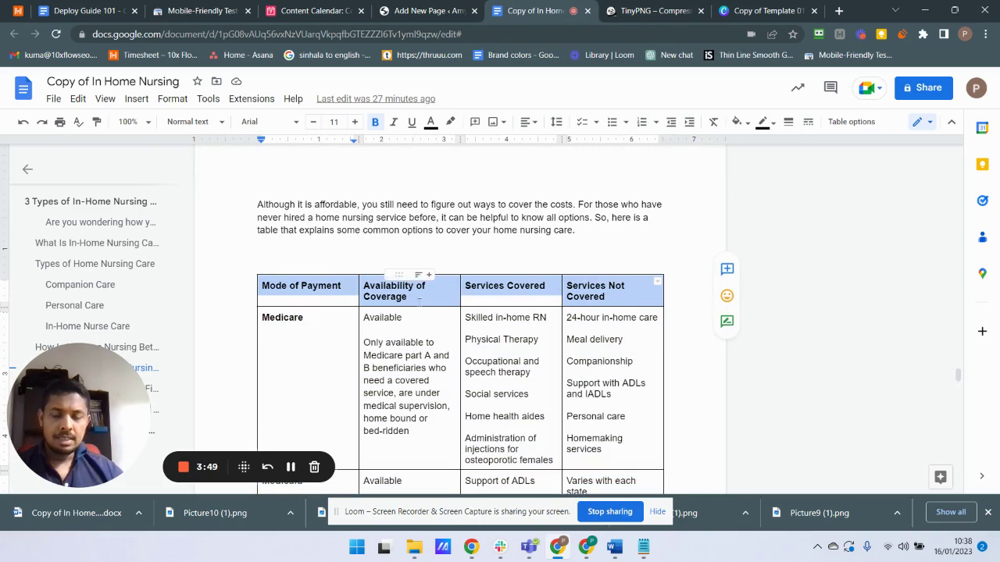
{"action": "scroll", "coordinate": [312, 250], "scroll_direction": "down", "scroll_amount": 3}
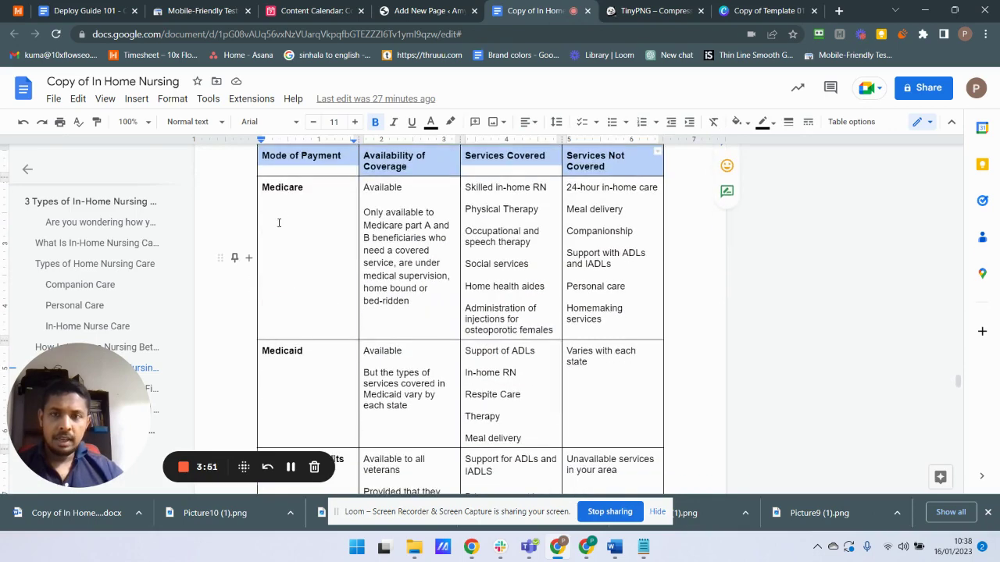
{"action": "double_click", "coordinate": [297, 186]}
{"action": "double_click", "coordinate": [285, 352]}
{"action": "scroll", "coordinate": [316, 325], "scroll_direction": "down", "scroll_amount": 4}
{"action": "triple_click", "coordinate": [297, 264]}
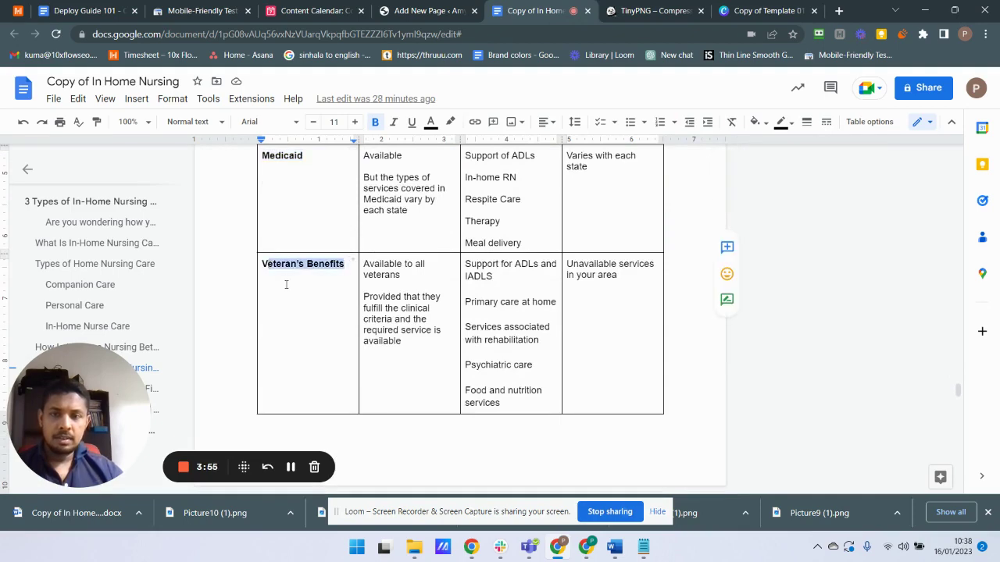
{"action": "scroll", "coordinate": [289, 284], "scroll_direction": "down", "scroll_amount": 4}
{"action": "scroll", "coordinate": [289, 283], "scroll_direction": "down", "scroll_amount": 4}
{"action": "left_click_drag", "start_coordinate": [324, 328], "coordinate": [268, 321]}
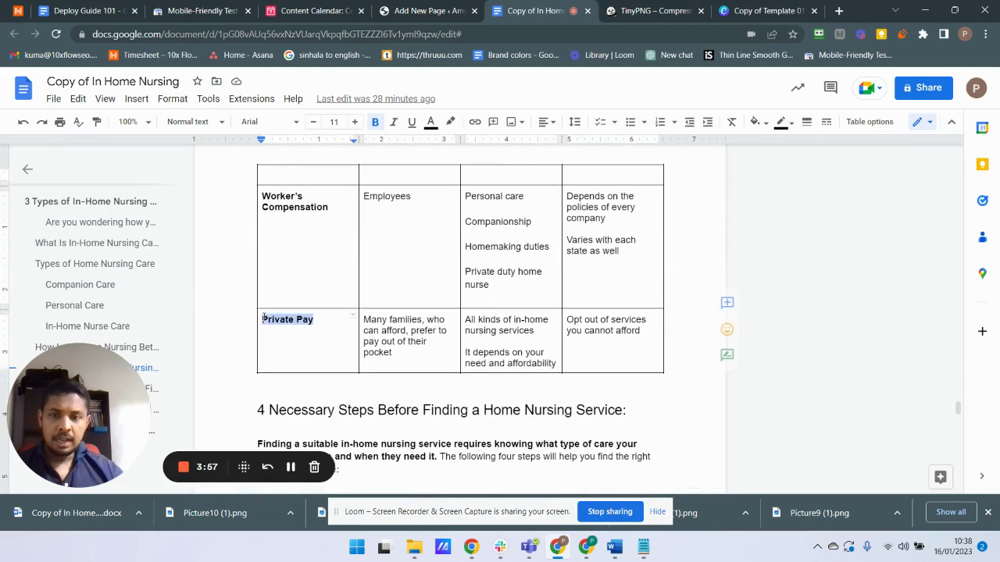
{"action": "scroll", "coordinate": [318, 259], "scroll_direction": "up", "scroll_amount": 1}
{"action": "left_click_drag", "start_coordinate": [333, 271], "coordinate": [300, 258]}
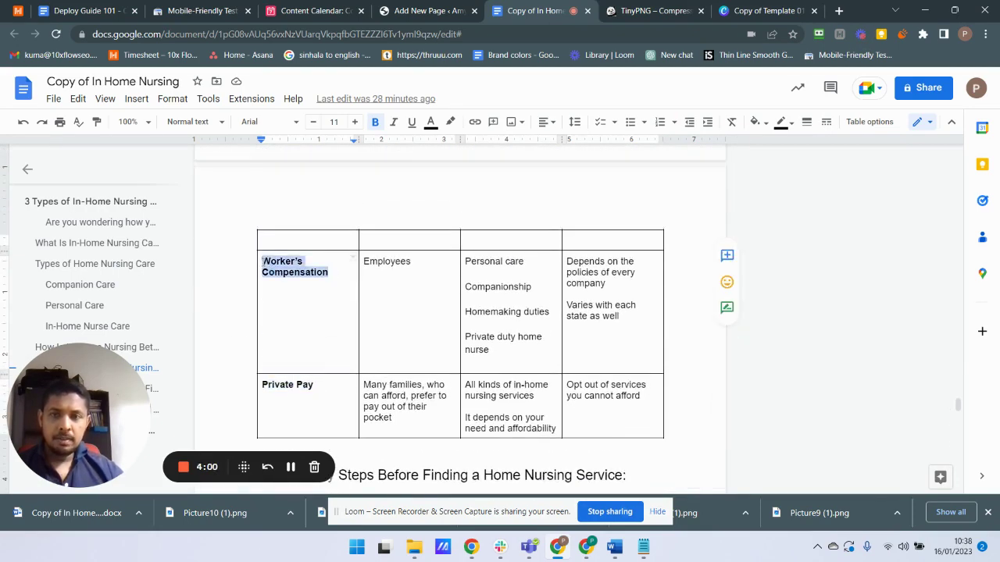
{"action": "scroll", "coordinate": [311, 252], "scroll_direction": "up", "scroll_amount": 3}
{"action": "scroll", "coordinate": [311, 253], "scroll_direction": "up", "scroll_amount": 8}
{"action": "scroll", "coordinate": [311, 252], "scroll_direction": "up", "scroll_amount": 5}
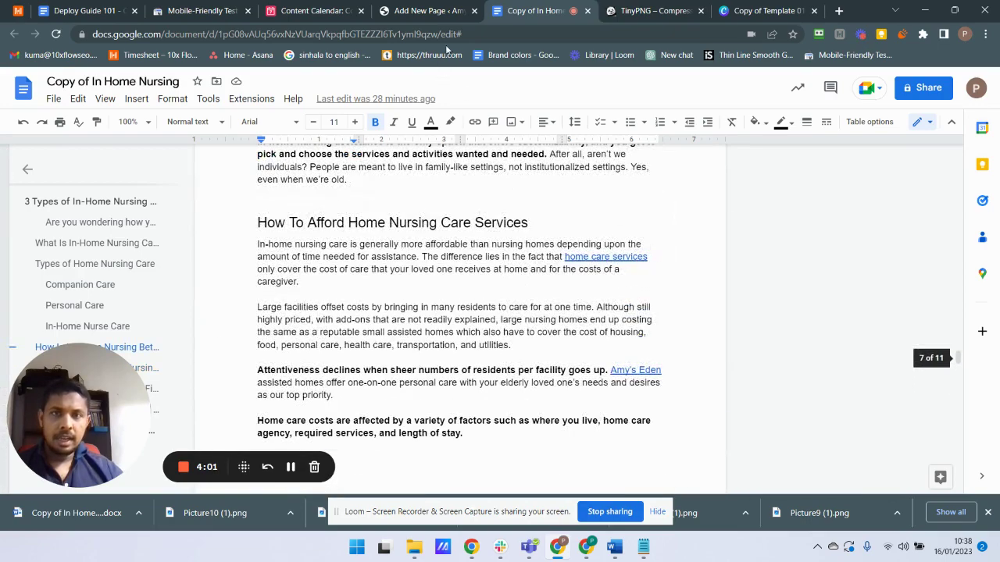
{"action": "left_click", "coordinate": [430, 11]}
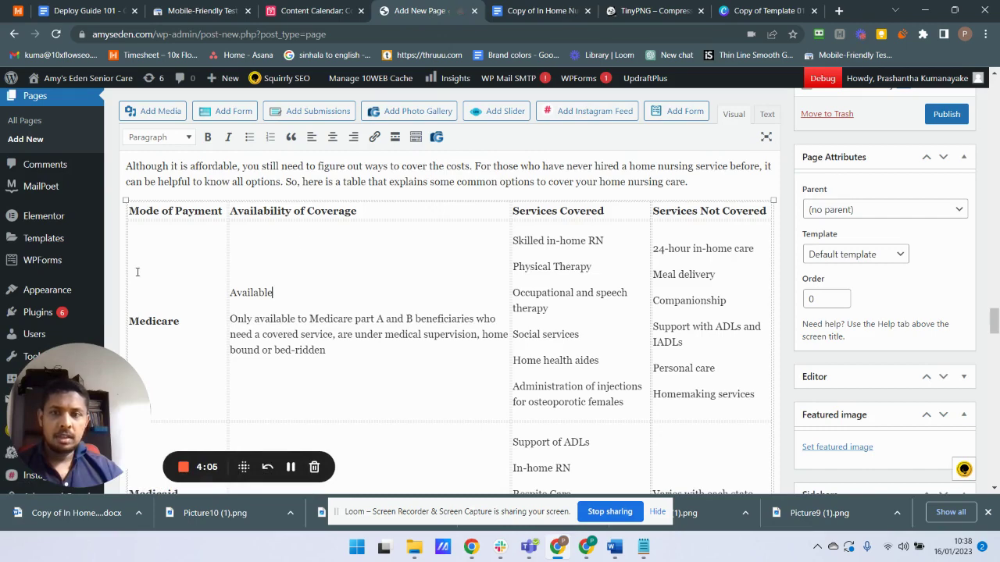
Step: Show the page's HTML in the Text view and locate the table's header-row markup
{"action": "left_click", "coordinate": [766, 116]}
{"action": "scroll", "coordinate": [536, 297], "scroll_direction": "up", "scroll_amount": 1}
{"action": "scroll", "coordinate": [230, 306], "scroll_direction": "up", "scroll_amount": 3}
{"action": "scroll", "coordinate": [230, 306], "scroll_direction": "down", "scroll_amount": 3}
{"action": "left_click", "coordinate": [733, 114]}
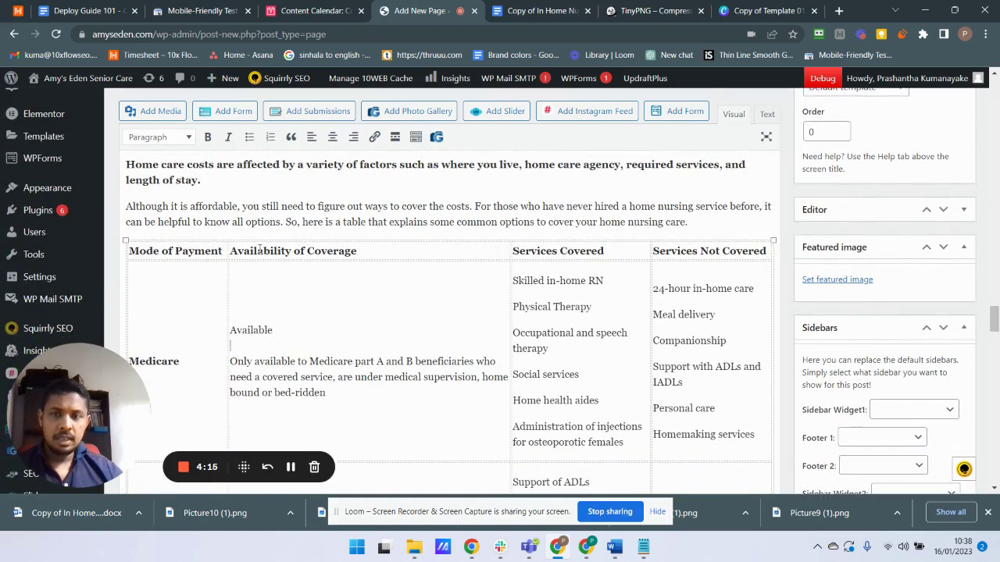
{"action": "left_click", "coordinate": [766, 115]}
{"action": "scroll", "coordinate": [201, 320], "scroll_direction": "down", "scroll_amount": 1}
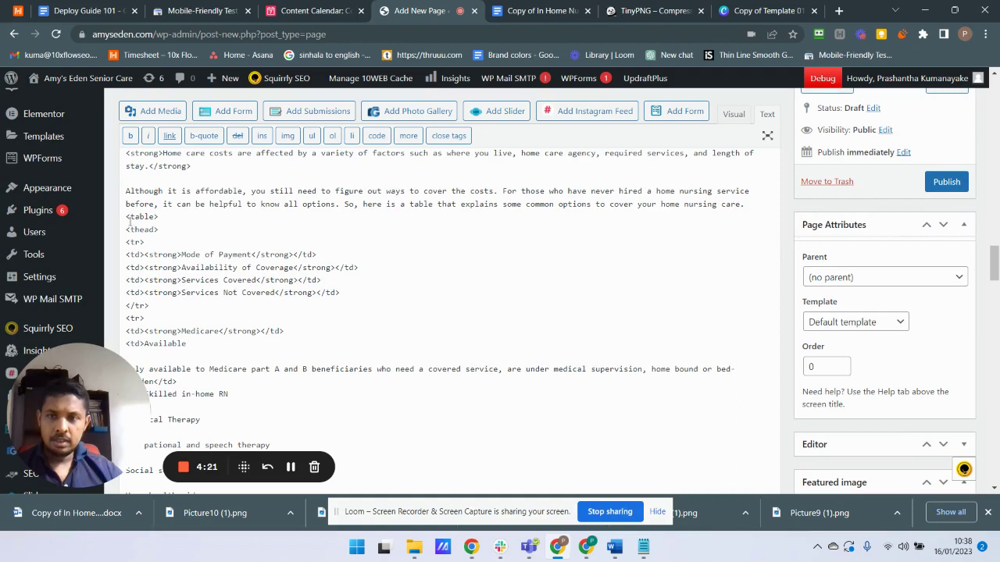
{"action": "left_click_drag", "start_coordinate": [126, 218], "coordinate": [158, 218]}
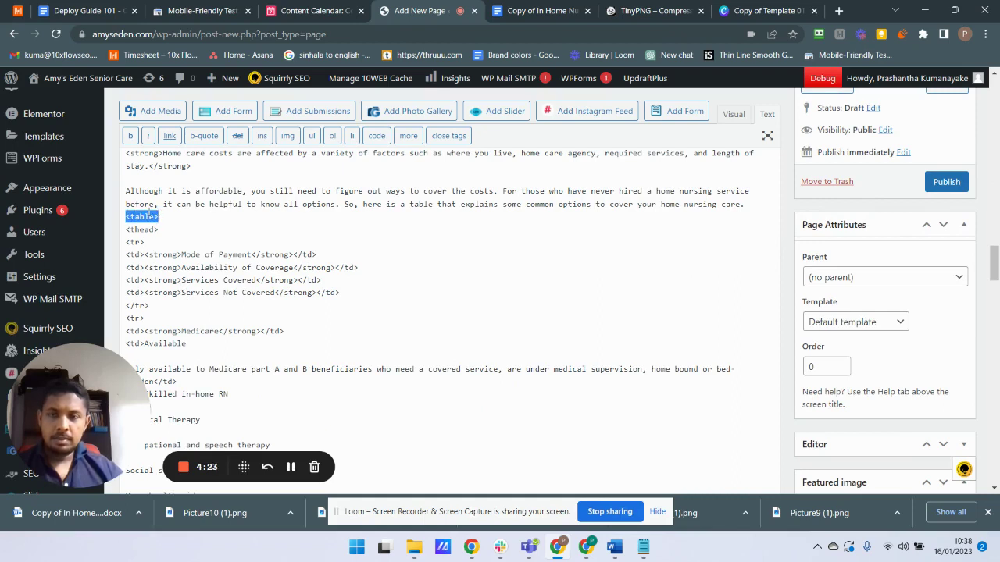
{"action": "left_click_drag", "start_coordinate": [127, 243], "coordinate": [145, 241]}
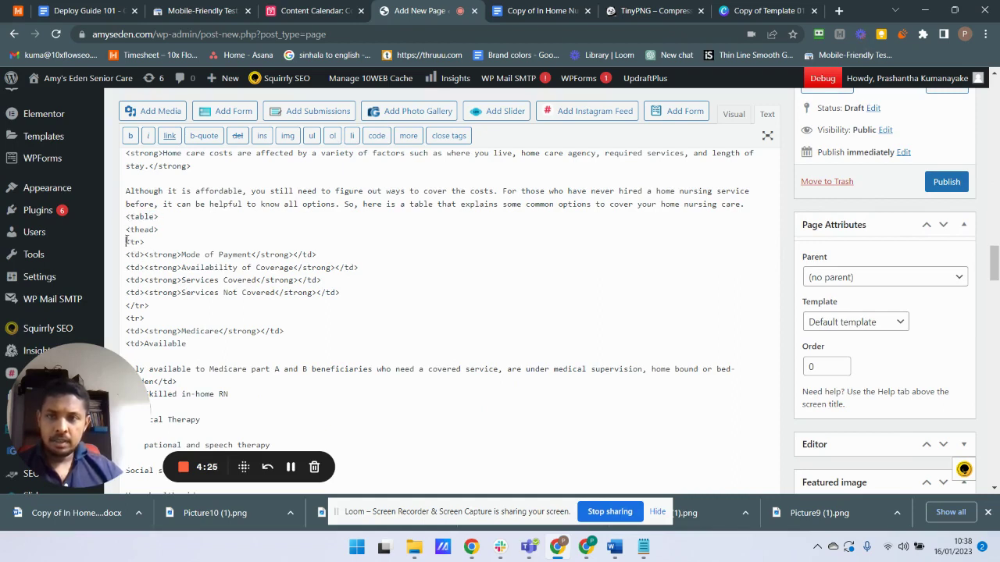
Step: Change the Mode of Payment, Availability of Coverage and Services Covered cell tags from td to th
{"action": "left_click", "coordinate": [141, 255]}
{"action": "key", "text": "BackSpace"}
{"action": "type", "text": "h"}
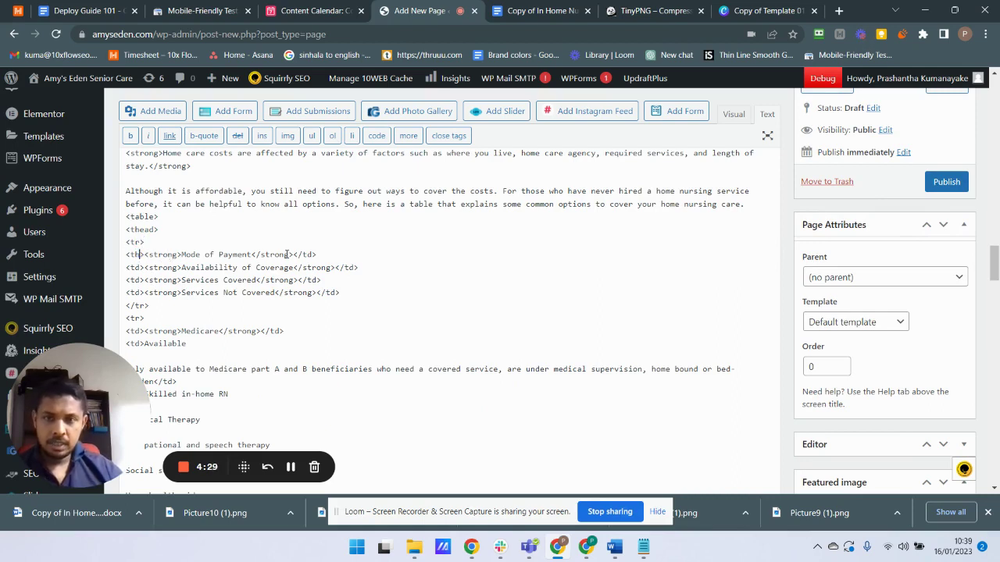
{"action": "left_click", "coordinate": [311, 255]}
{"action": "key", "text": "BackSpace"}
{"action": "type", "text": "h"}
{"action": "left_click", "coordinate": [141, 267]}
{"action": "key", "text": "BackSpace"}
{"action": "type", "text": "h"}
{"action": "left_click", "coordinate": [142, 279]}
{"action": "key", "text": "BackSpace"}
{"action": "type", "text": "h"}
Step: Convert the remaining header-row td tags to th and return to the rendered Visual view
{"action": "left_click_drag", "start_coordinate": [142, 293], "coordinate": [136, 292]}
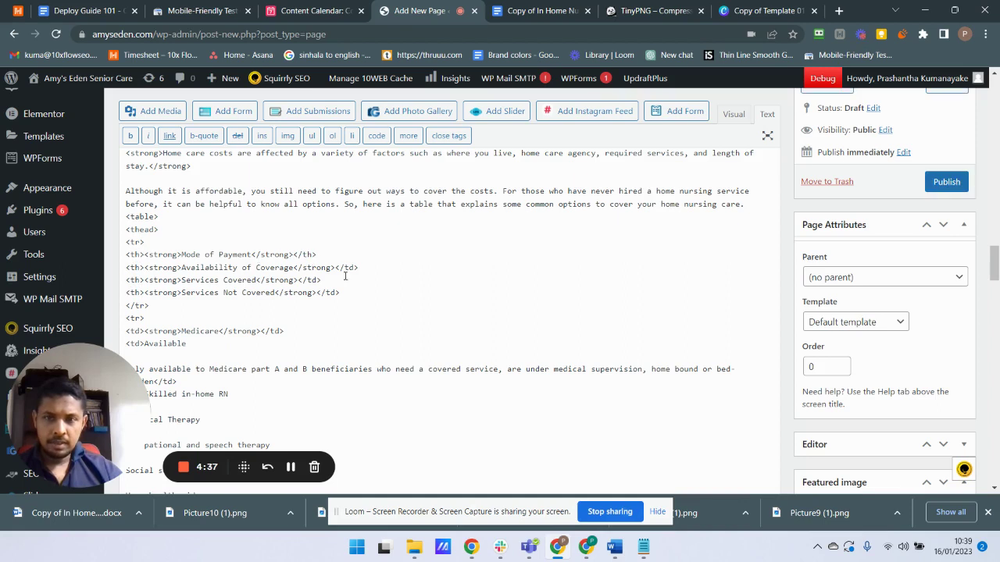
{"action": "mouse_move", "coordinate": [355, 268]}
{"action": "left_mouse_down"}
{"action": "mouse_move", "coordinate": [310, 279]}
{"action": "mouse_move", "coordinate": [332, 293]}
{"action": "left_mouse_up"}
{"action": "type", "text": "h"}
{"action": "type", "text": "h"}
{"action": "left_click", "coordinate": [322, 369]}
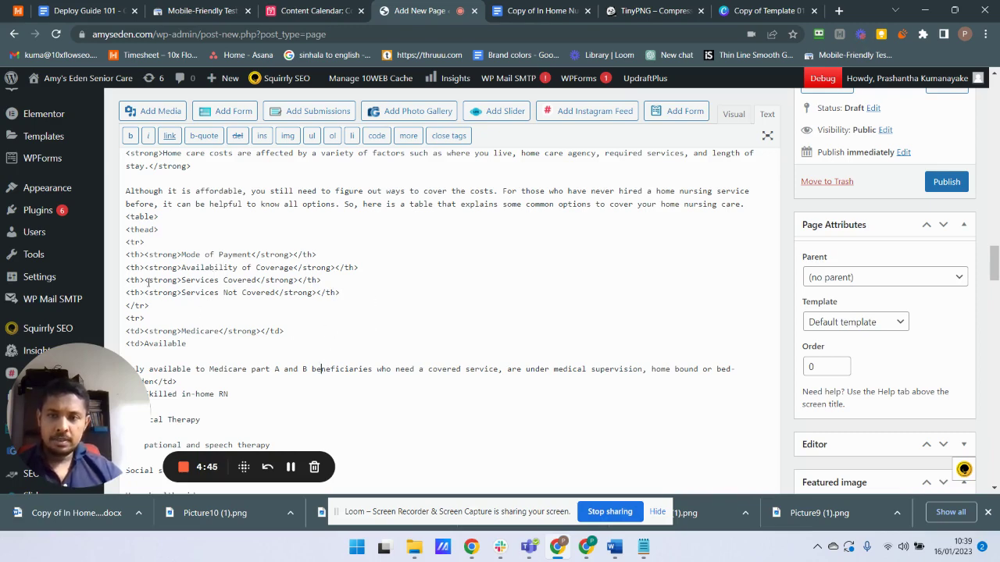
{"action": "scroll", "coordinate": [147, 283], "scroll_direction": "down", "scroll_amount": 1}
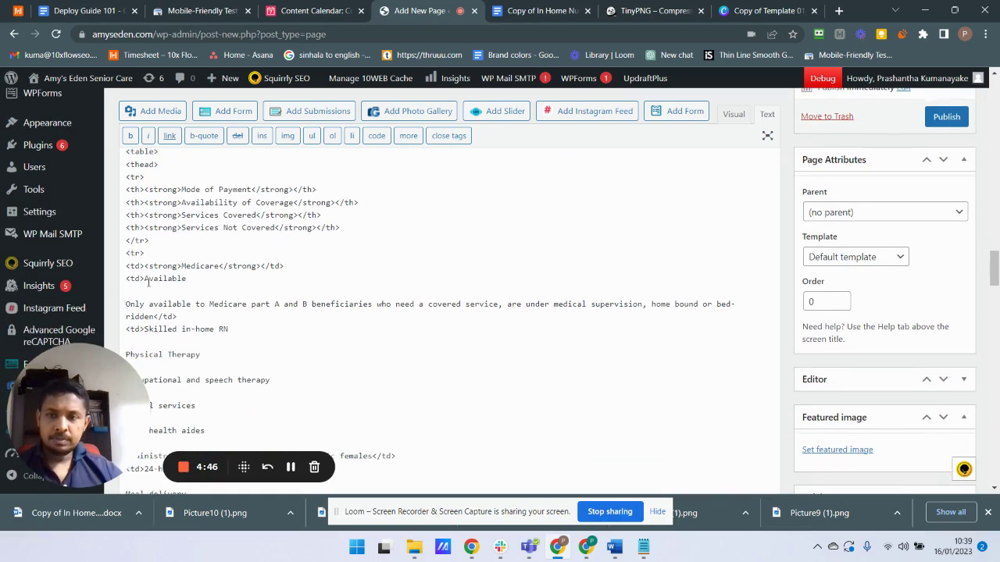
{"action": "left_click", "coordinate": [736, 114]}
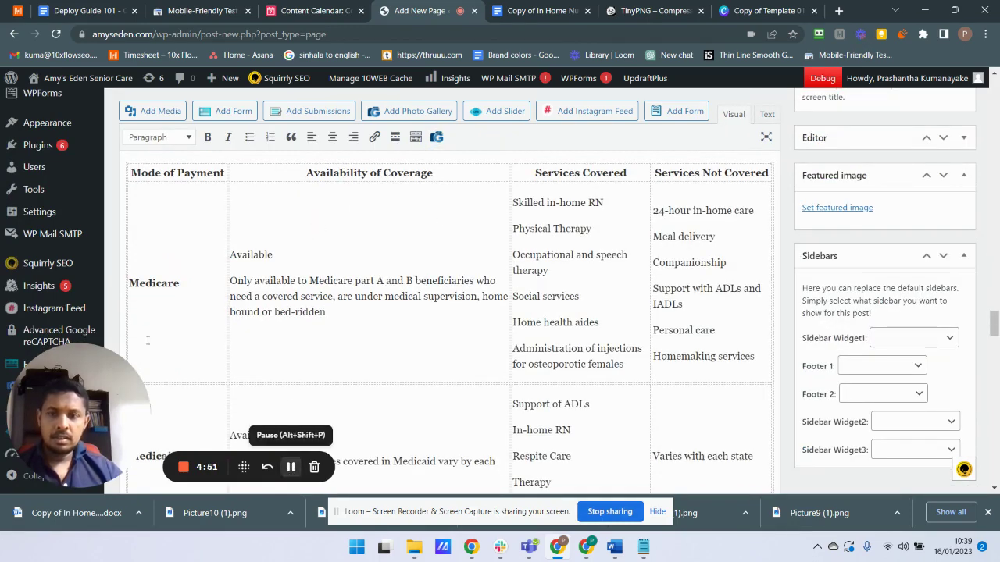
{"action": "scroll", "coordinate": [165, 303], "scroll_direction": "down", "scroll_amount": 1}
Step: Select Medicare in the first column and scroll the table down to Worker's Compensation
{"action": "scroll", "coordinate": [165, 303], "scroll_direction": "down", "scroll_amount": 1}
{"action": "scroll", "coordinate": [232, 275], "scroll_direction": "up", "scroll_amount": 3}
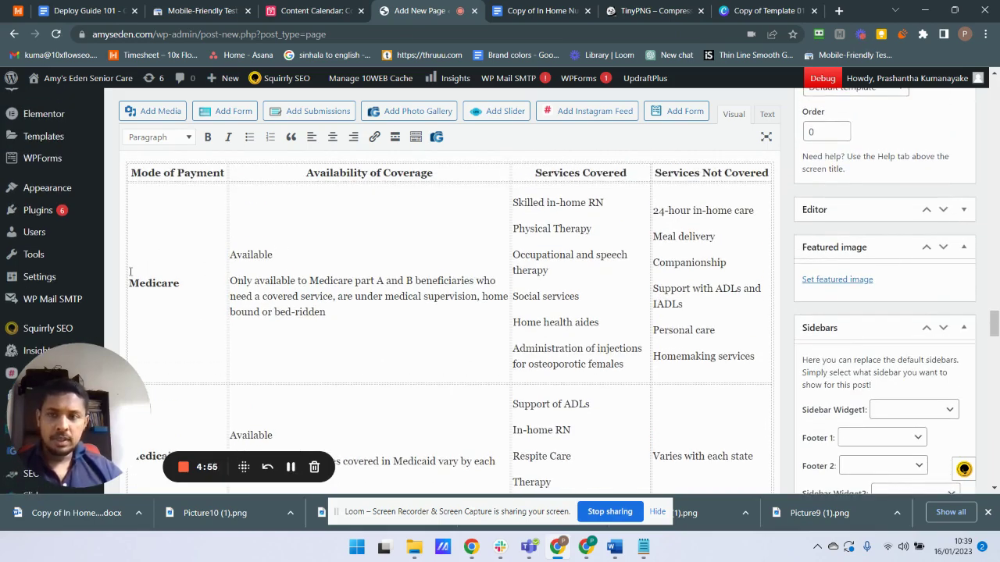
{"action": "left_click_drag", "start_coordinate": [130, 275], "coordinate": [178, 285]}
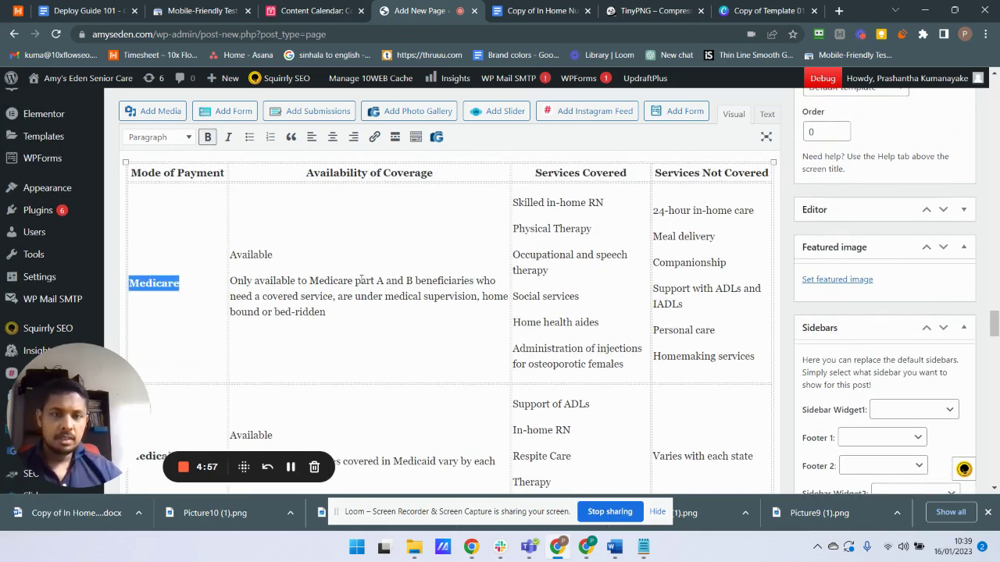
{"action": "scroll", "coordinate": [421, 273], "scroll_direction": "down", "scroll_amount": 2}
{"action": "scroll", "coordinate": [328, 281], "scroll_direction": "down", "scroll_amount": 2}
{"action": "scroll", "coordinate": [257, 289], "scroll_direction": "down", "scroll_amount": 2}
{"action": "scroll", "coordinate": [196, 297], "scroll_direction": "down", "scroll_amount": 2}
{"action": "scroll", "coordinate": [196, 297], "scroll_direction": "down", "scroll_amount": 1}
{"action": "scroll", "coordinate": [151, 286], "scroll_direction": "up", "scroll_amount": 3}
{"action": "scroll", "coordinate": [156, 286], "scroll_direction": "up", "scroll_amount": 1}
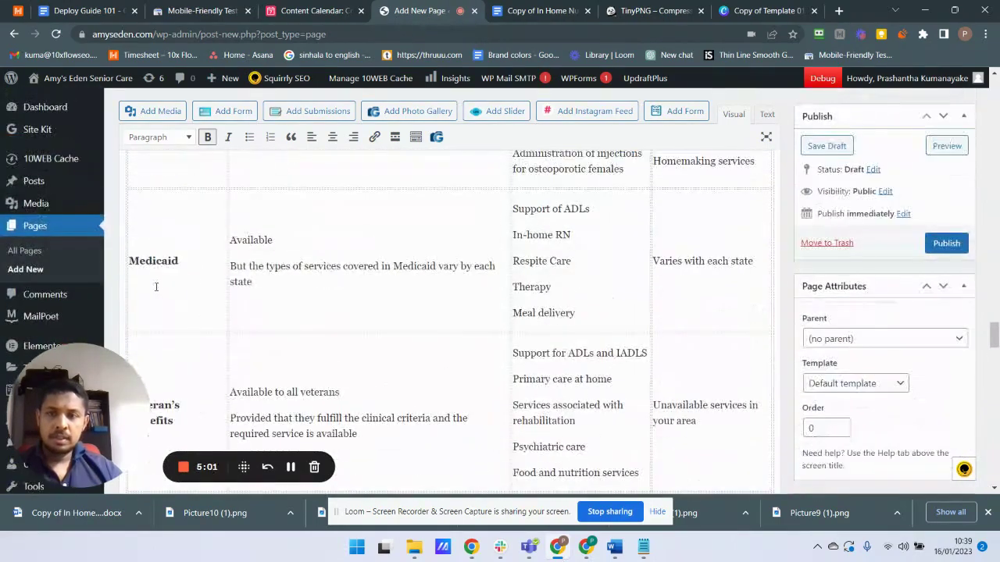
{"action": "scroll", "coordinate": [160, 279], "scroll_direction": "up", "scroll_amount": 2}
{"action": "scroll", "coordinate": [185, 243], "scroll_direction": "up", "scroll_amount": 2}
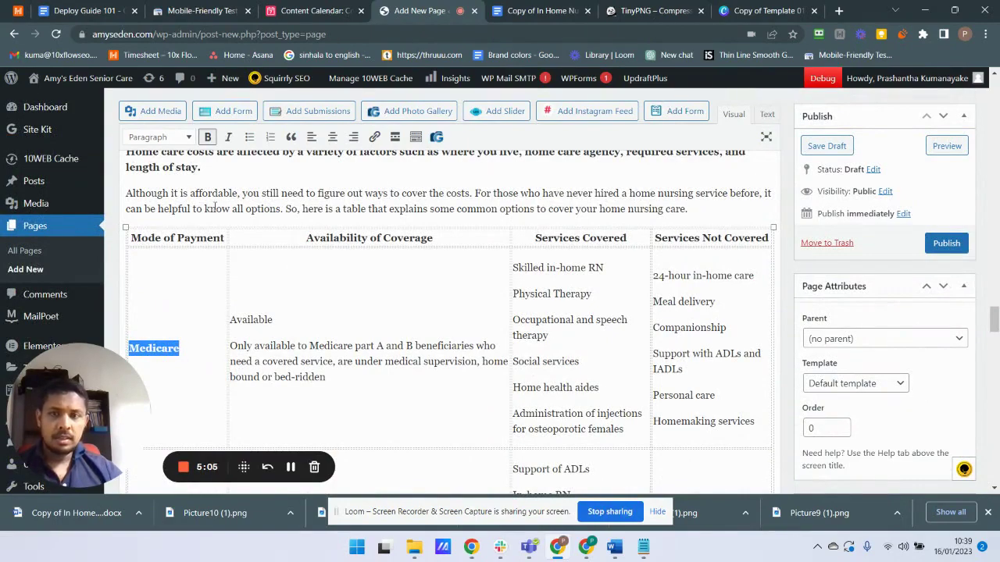
{"action": "scroll", "coordinate": [206, 274], "scroll_direction": "down", "scroll_amount": 3}
{"action": "scroll", "coordinate": [498, 316], "scroll_direction": "up", "scroll_amount": 2}
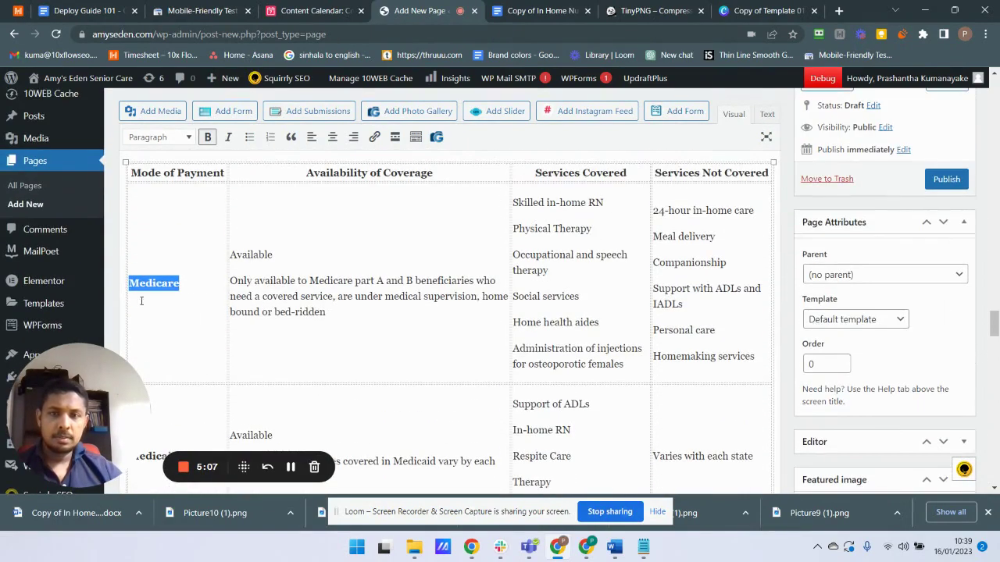
Step: Locate the Medicare cell's markup and bold tag, restoring the bold tag after an accidental deletion
{"action": "left_click", "coordinate": [768, 115]}
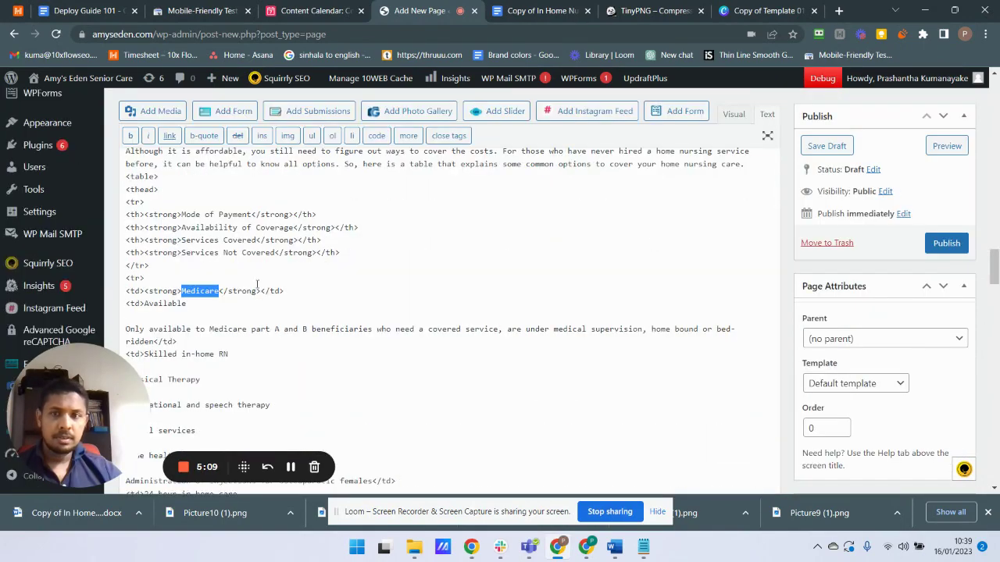
{"action": "left_click", "coordinate": [177, 303]}
{"action": "scroll", "coordinate": [141, 278], "scroll_direction": "up", "scroll_amount": 1}
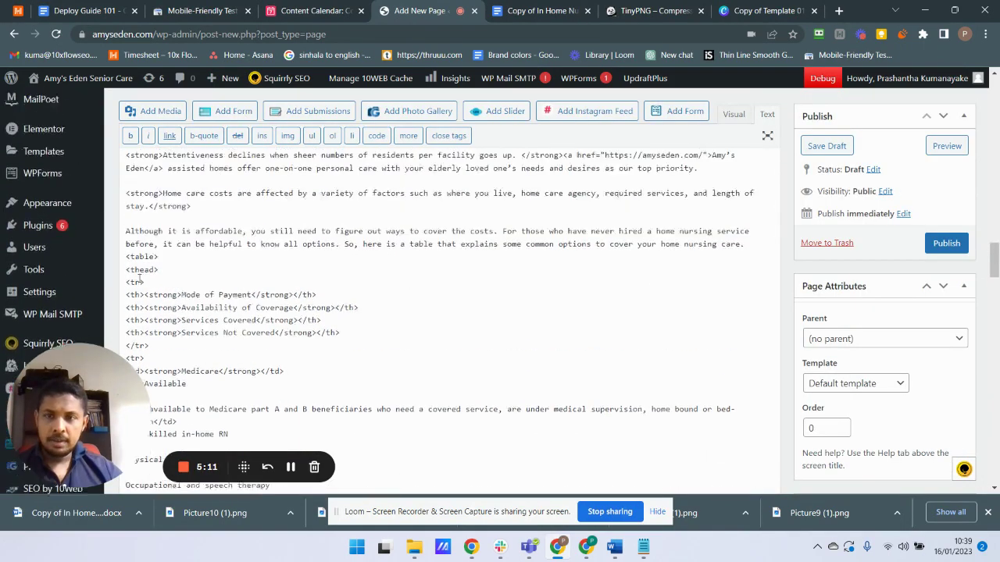
{"action": "scroll", "coordinate": [141, 279], "scroll_direction": "down", "scroll_amount": 1}
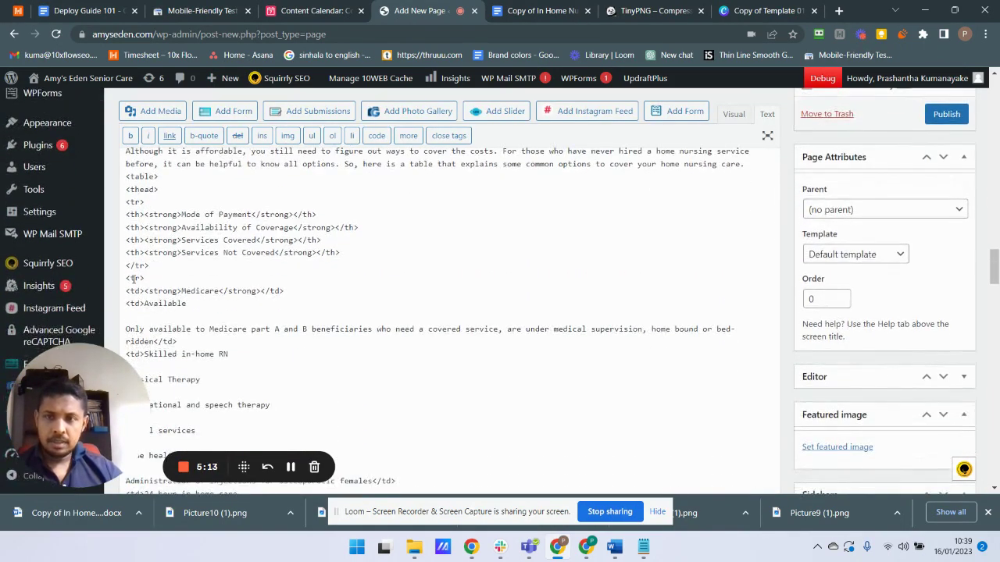
{"action": "scroll", "coordinate": [137, 221], "scroll_direction": "down", "scroll_amount": 1}
{"action": "left_click_drag", "start_coordinate": [124, 212], "coordinate": [145, 213]}
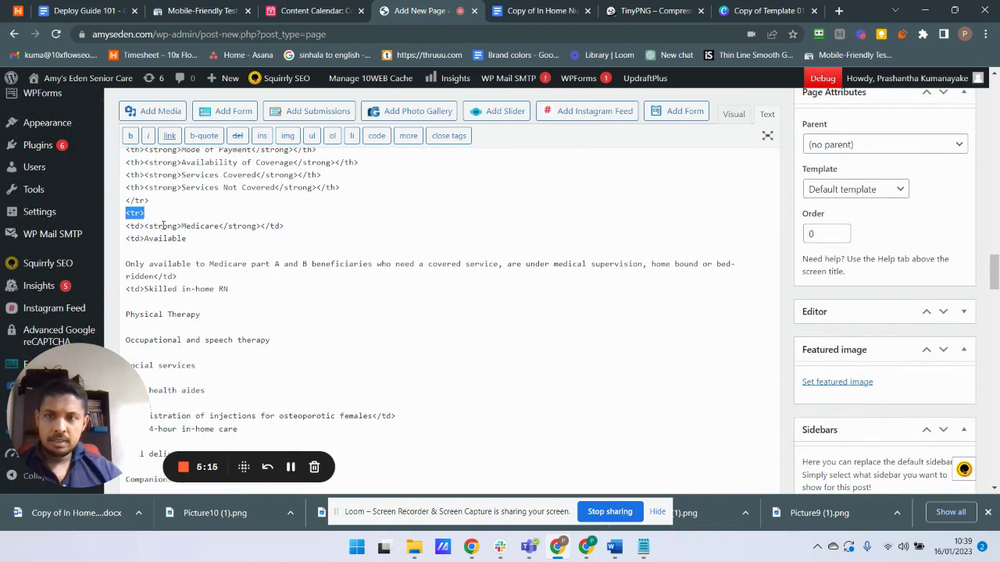
{"action": "left_click", "coordinate": [133, 227]}
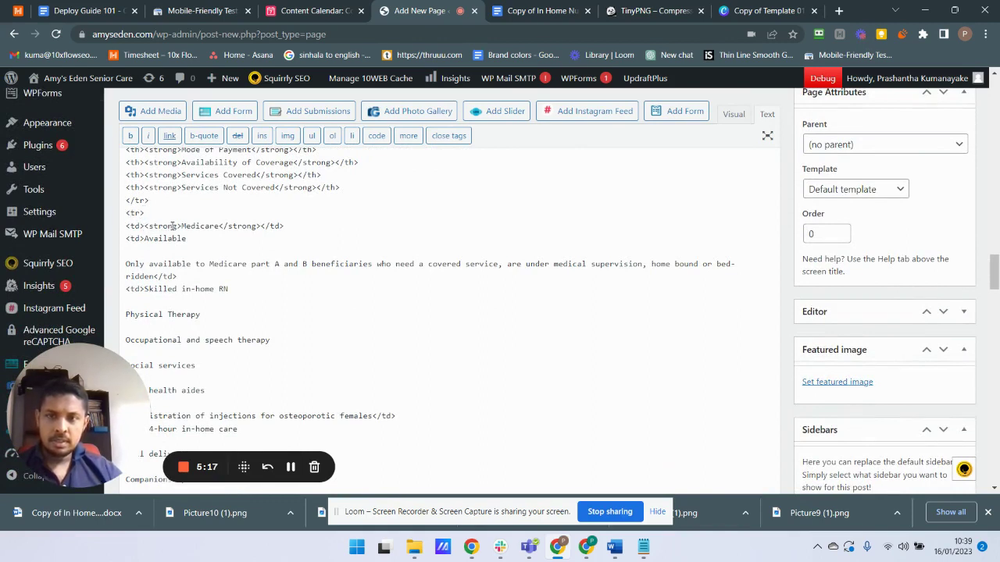
{"action": "left_click_drag", "start_coordinate": [145, 225], "coordinate": [182, 226]}
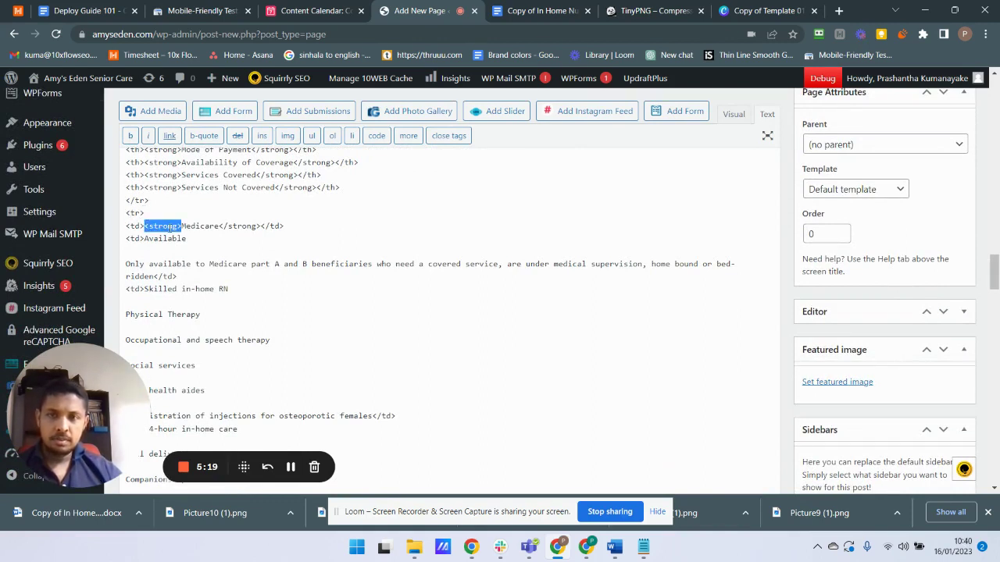
{"action": "left_click", "coordinate": [182, 226]}
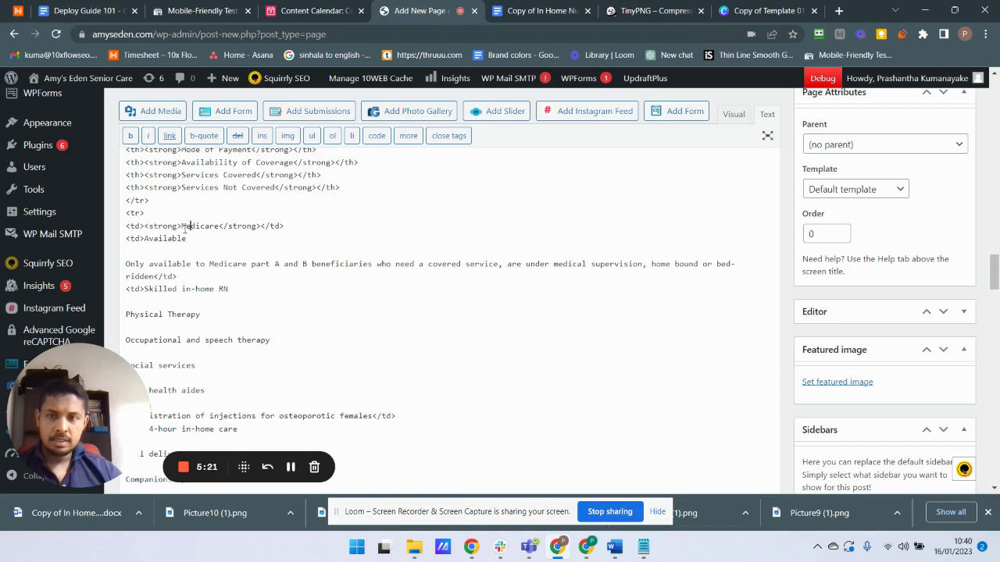
{"action": "left_click_drag", "start_coordinate": [181, 226], "coordinate": [220, 226]}
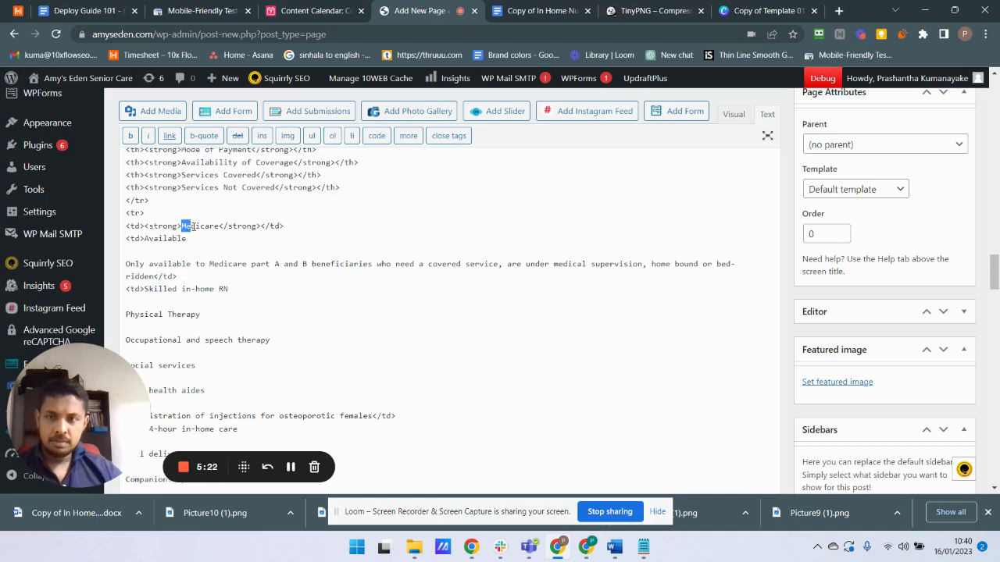
{"action": "left_click", "coordinate": [244, 249]}
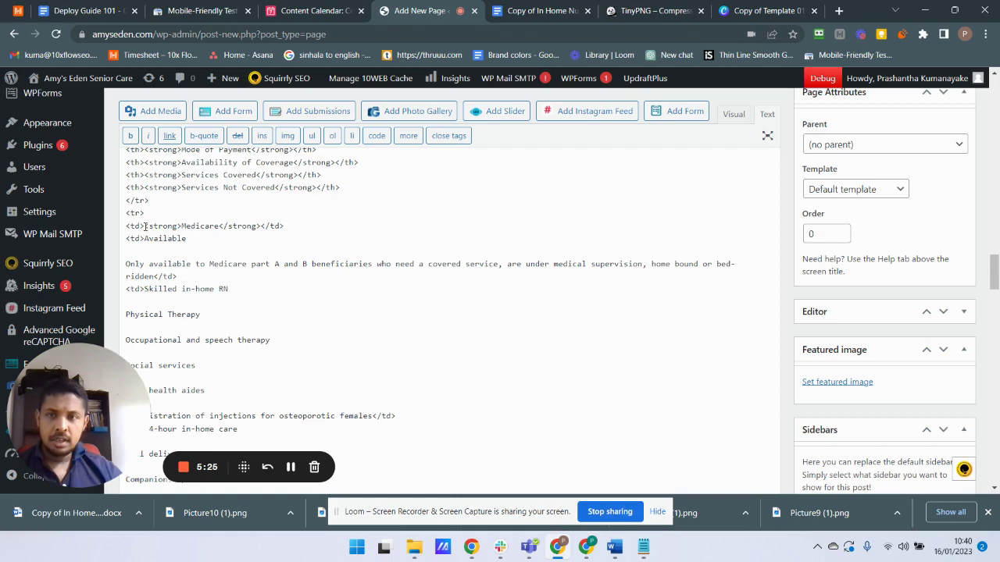
{"action": "left_click_drag", "start_coordinate": [144, 225], "coordinate": [181, 226]}
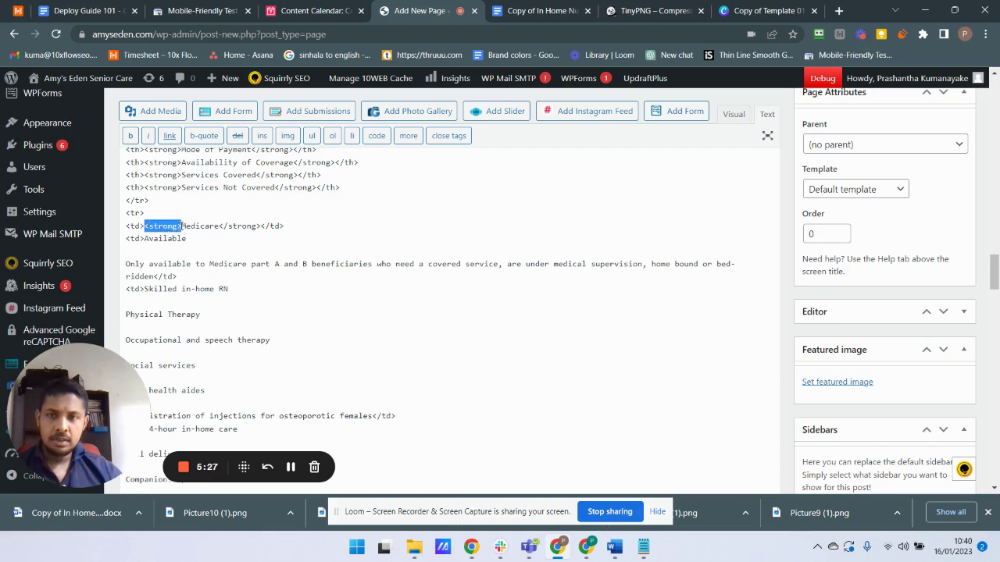
{"action": "key", "text": "BackSpace"}
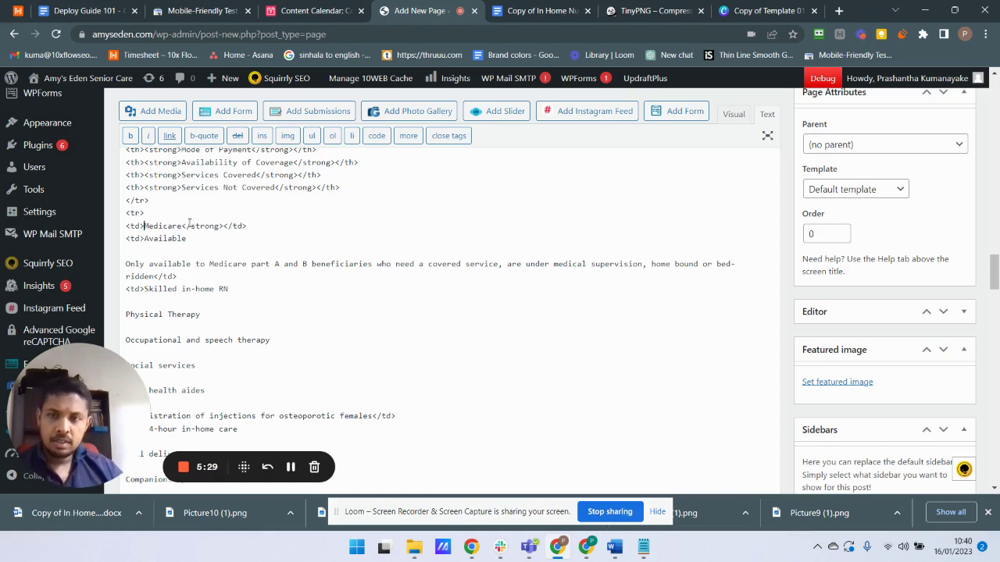
{"action": "key", "text": "ctrl+z"}
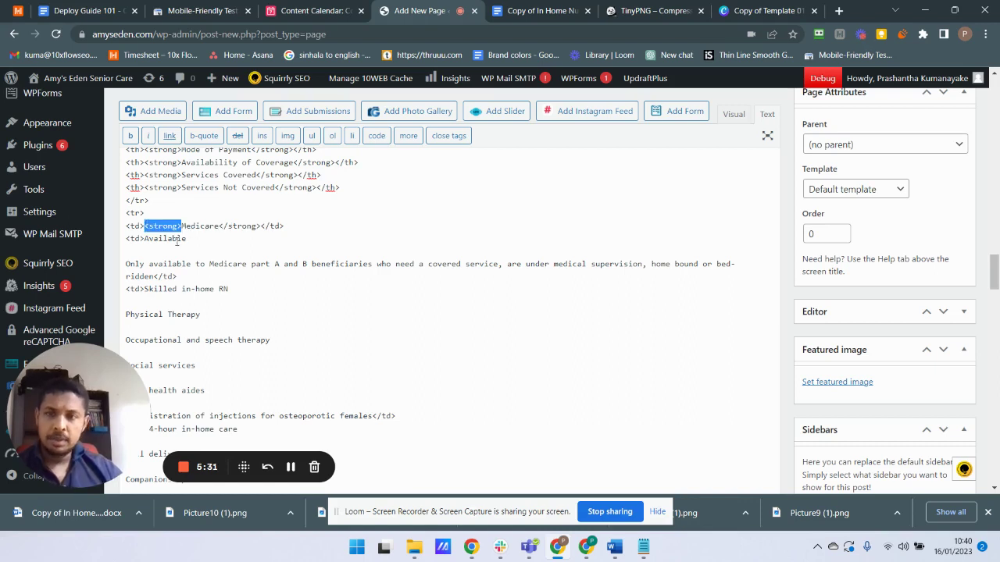
Step: Change the Medicare and Medicaid cell tags from td to th
{"action": "left_click_drag", "start_coordinate": [136, 226], "coordinate": [142, 226]}
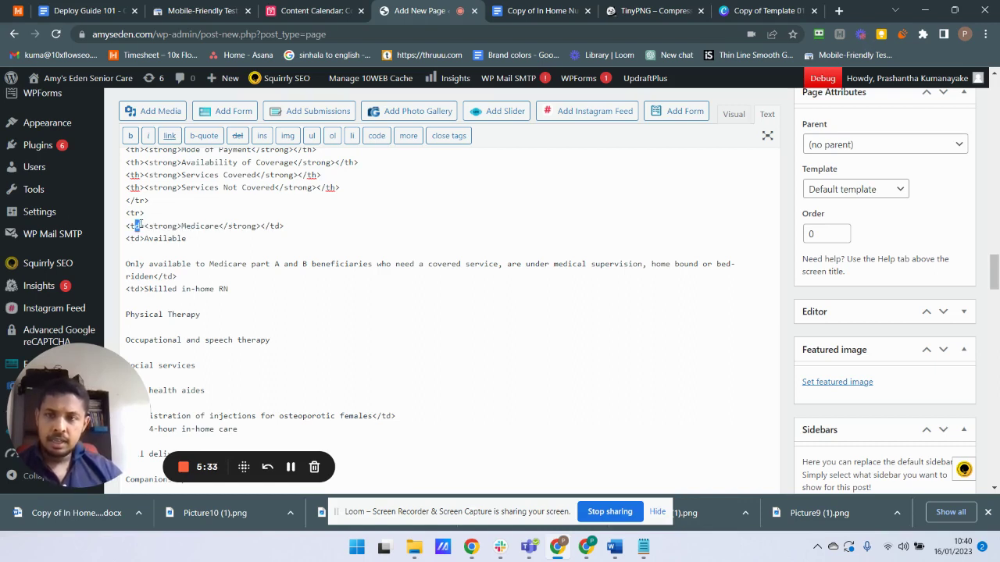
{"action": "type", "text": "h"}
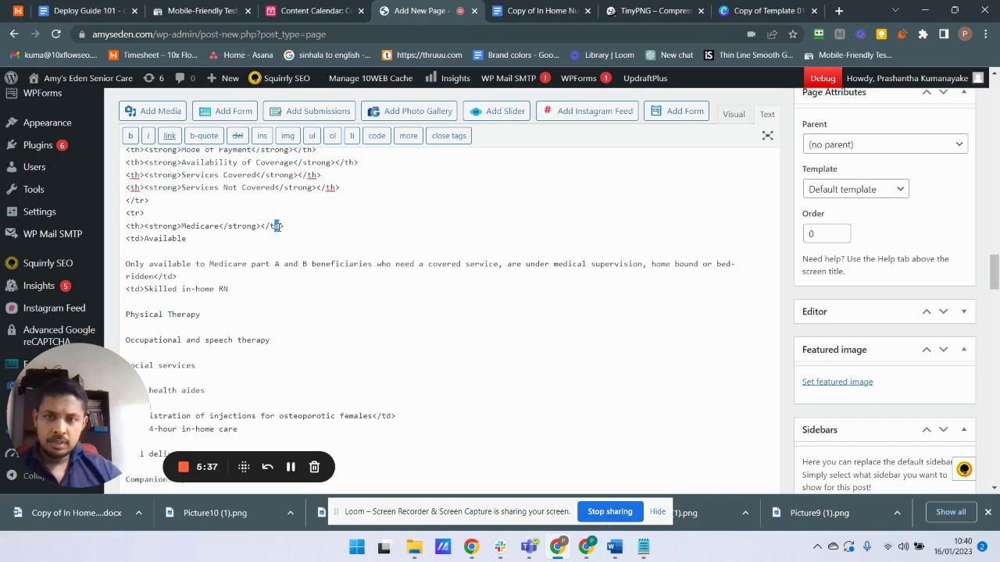
{"action": "scroll", "coordinate": [171, 286], "scroll_direction": "down", "scroll_amount": 2}
{"action": "scroll", "coordinate": [170, 285], "scroll_direction": "down", "scroll_amount": 1}
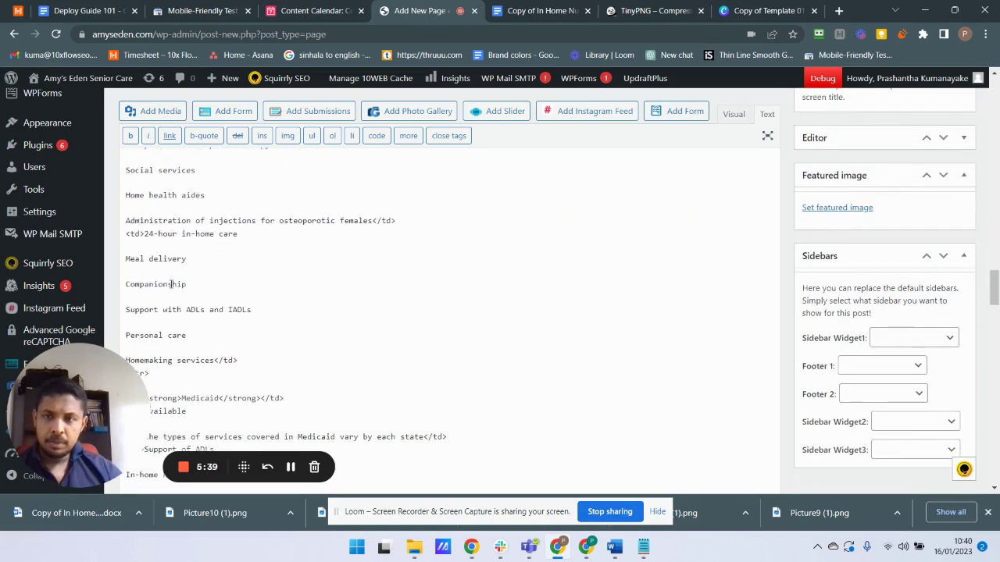
{"action": "scroll", "coordinate": [170, 286], "scroll_direction": "down", "scroll_amount": 1}
{"action": "scroll", "coordinate": [170, 286], "scroll_direction": "down", "scroll_amount": 1}
{"action": "scroll", "coordinate": [169, 285], "scroll_direction": "down", "scroll_amount": 1}
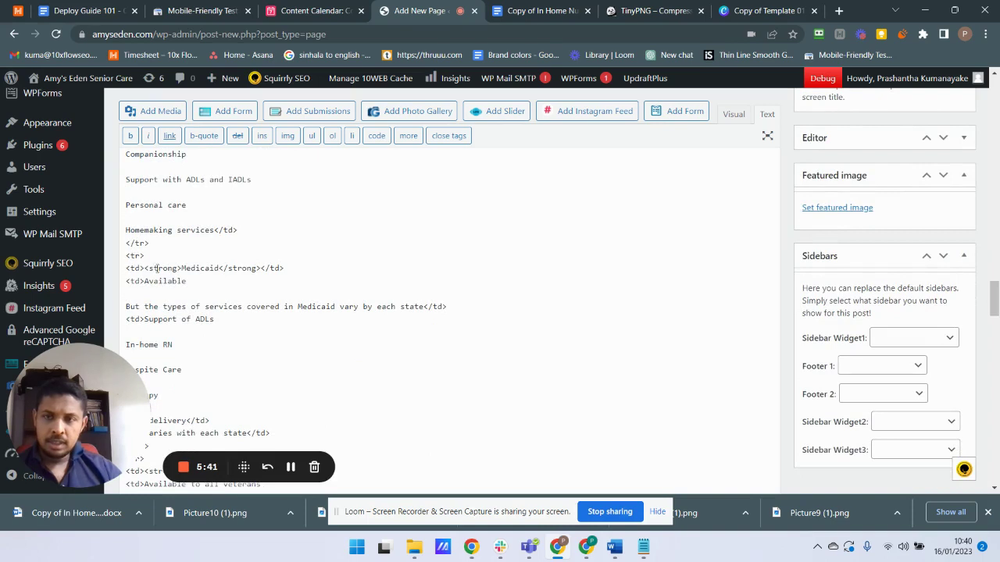
{"action": "mouse_move", "coordinate": [127, 256]}
{"action": "left_mouse_down"}
{"action": "mouse_move", "coordinate": [147, 257]}
{"action": "mouse_move", "coordinate": [143, 268]}
{"action": "left_mouse_up"}
{"action": "left_click", "coordinate": [136, 268]}
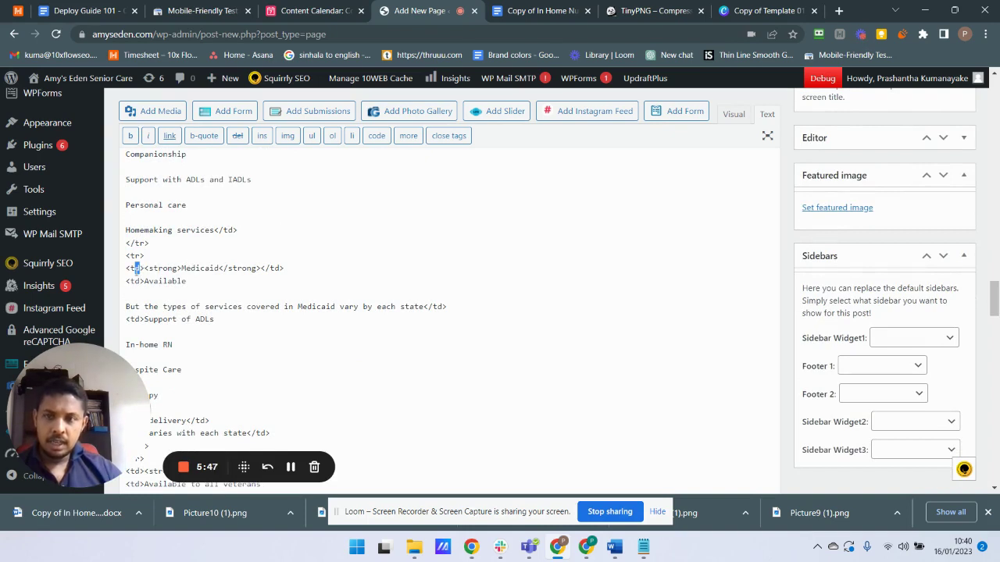
{"action": "type", "text": "h"}
{"action": "left_click_drag", "start_coordinate": [273, 268], "coordinate": [280, 268]}
{"action": "type", "text": "h"}
Step: Change the Veteran's Benefits cell's opening and closing tags from td to th
{"action": "scroll", "coordinate": [198, 293], "scroll_direction": "down", "scroll_amount": 2}
{"action": "scroll", "coordinate": [201, 289], "scroll_direction": "down", "scroll_amount": 2}
{"action": "mouse_move", "coordinate": [126, 198]}
{"action": "left_mouse_down"}
{"action": "mouse_move", "coordinate": [145, 198]}
{"action": "mouse_move", "coordinate": [140, 211]}
{"action": "left_mouse_up"}
{"action": "type", "text": "h"}
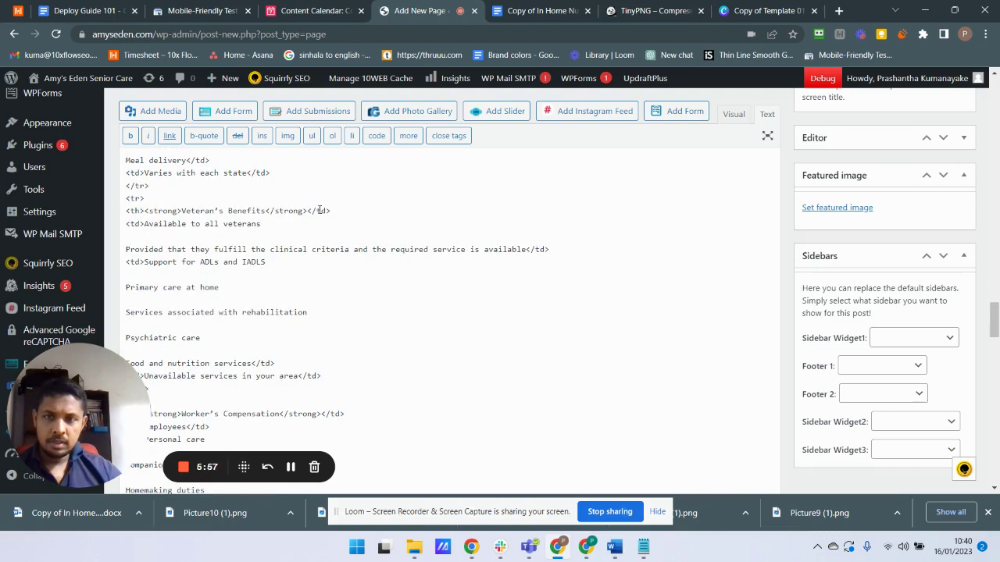
{"action": "left_click_drag", "start_coordinate": [316, 211], "coordinate": [328, 211]}
{"action": "type", "text": "th"}
{"action": "double_click", "coordinate": [321, 213]}
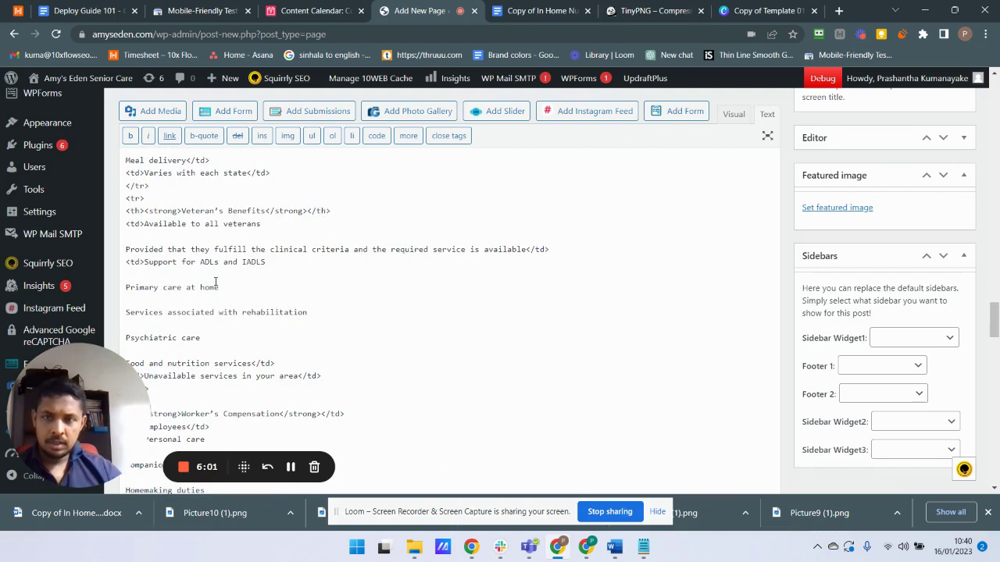
Step: Change the Worker's Compensation and Private Pay cell tags from td to th and review the line
{"action": "scroll", "coordinate": [212, 286], "scroll_direction": "down", "scroll_amount": 3}
{"action": "scroll", "coordinate": [215, 282], "scroll_direction": "down", "scroll_amount": 2}
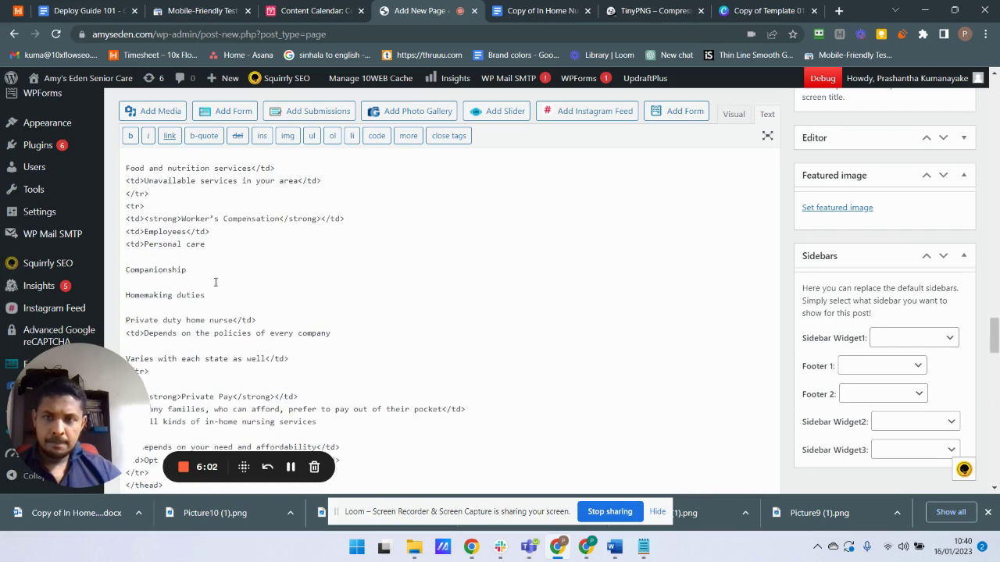
{"action": "double_click", "coordinate": [137, 218]}
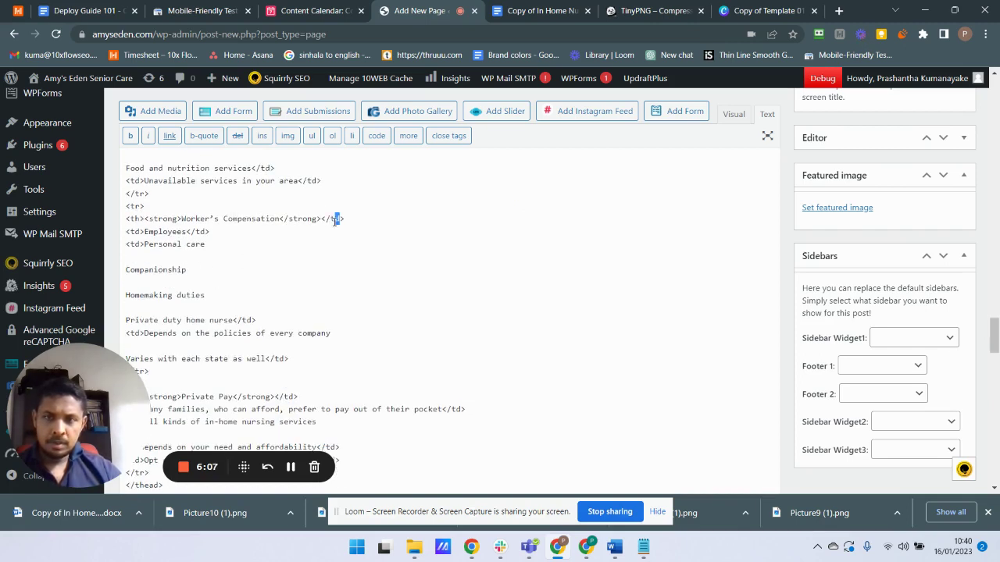
{"action": "scroll", "coordinate": [171, 278], "scroll_direction": "down", "scroll_amount": 3}
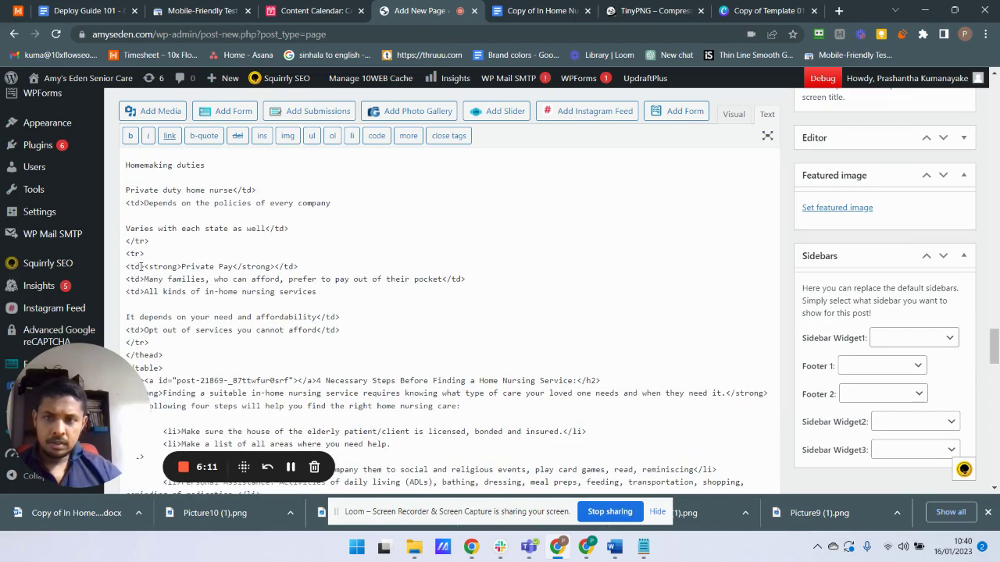
{"action": "type", "text": "h"}
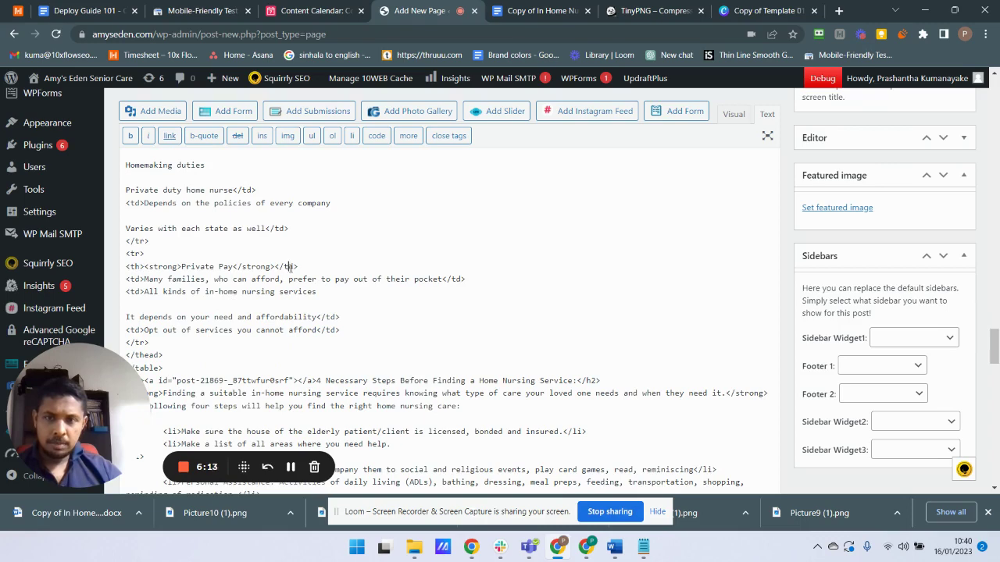
{"action": "left_click_drag", "start_coordinate": [287, 267], "coordinate": [295, 266]}
{"action": "type", "text": "h"}
{"action": "scroll", "coordinate": [304, 269], "scroll_direction": "down", "scroll_amount": 1}
{"action": "scroll", "coordinate": [177, 261], "scroll_direction": "down", "scroll_amount": 1}
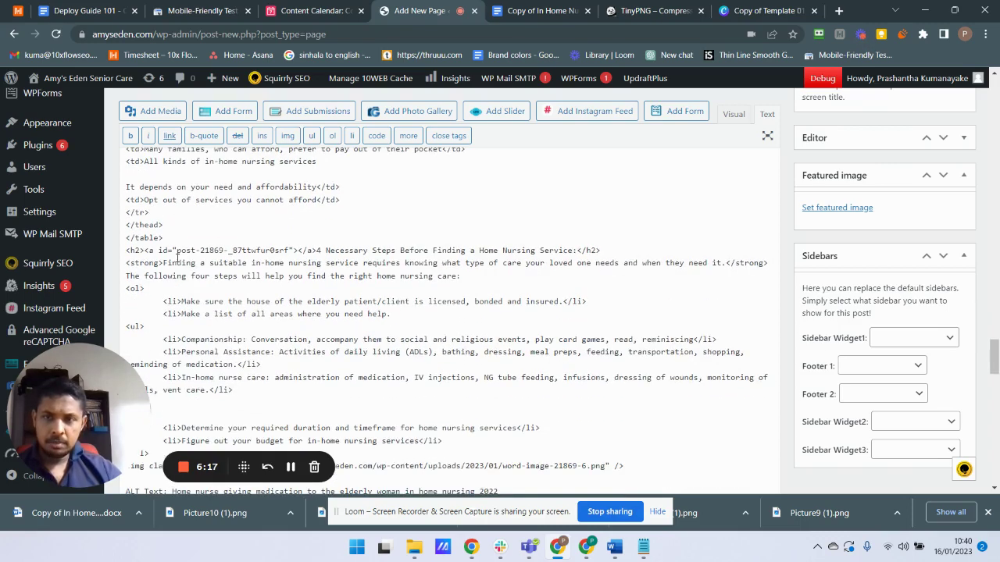
{"action": "scroll", "coordinate": [164, 237], "scroll_direction": "up", "scroll_amount": 1}
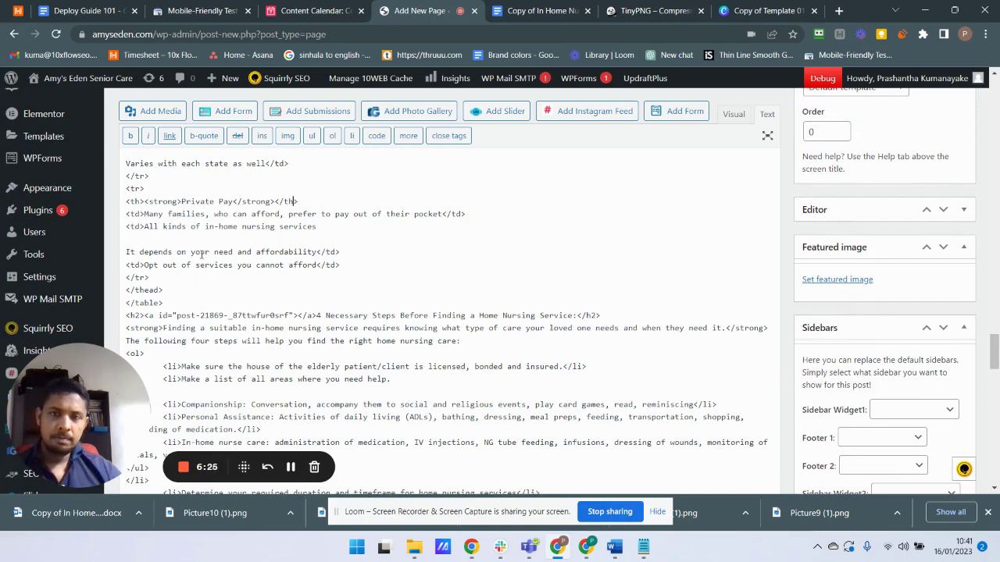
{"action": "left_click", "coordinate": [163, 226]}
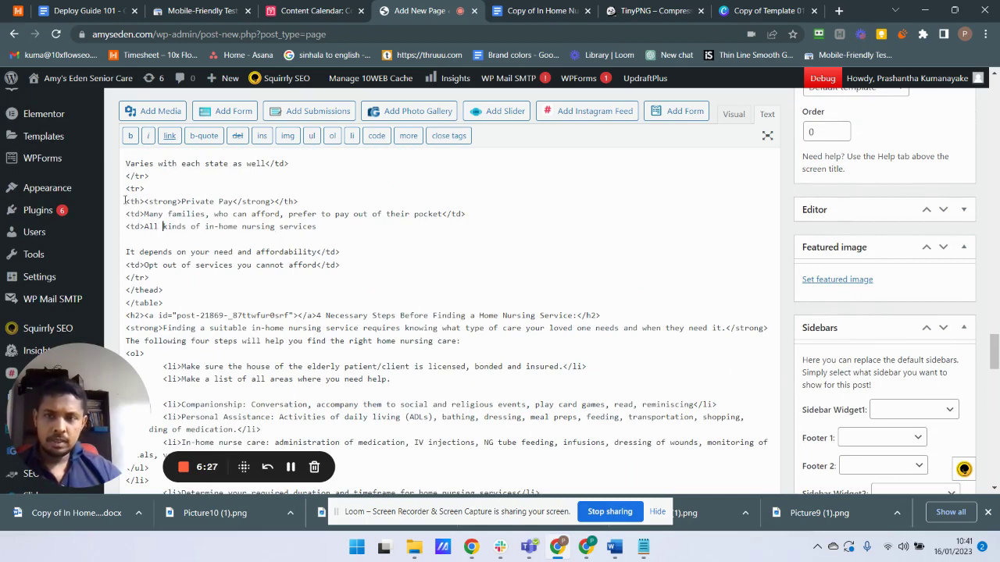
{"action": "left_click_drag", "start_coordinate": [126, 202], "coordinate": [298, 202]}
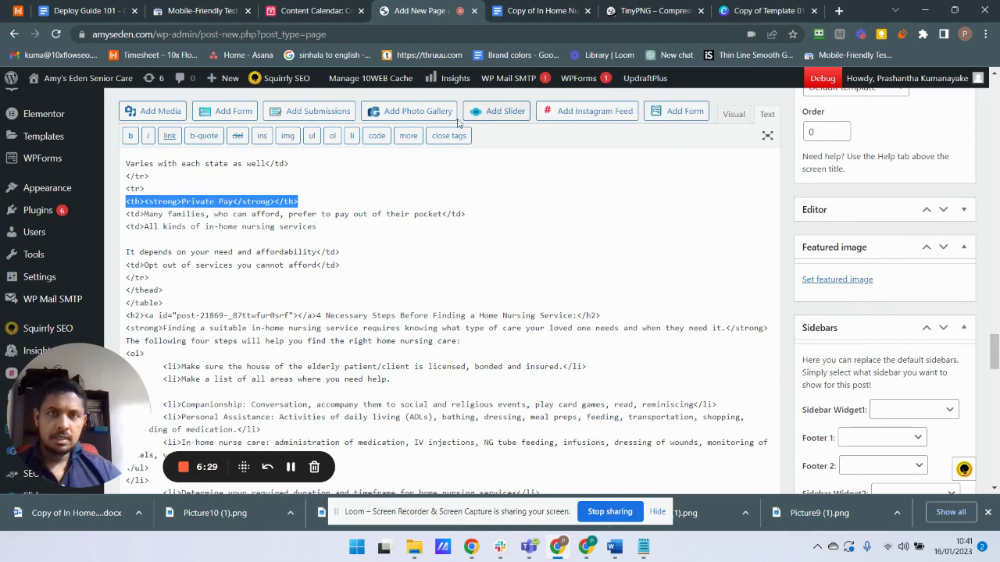
{"action": "left_click", "coordinate": [225, 265]}
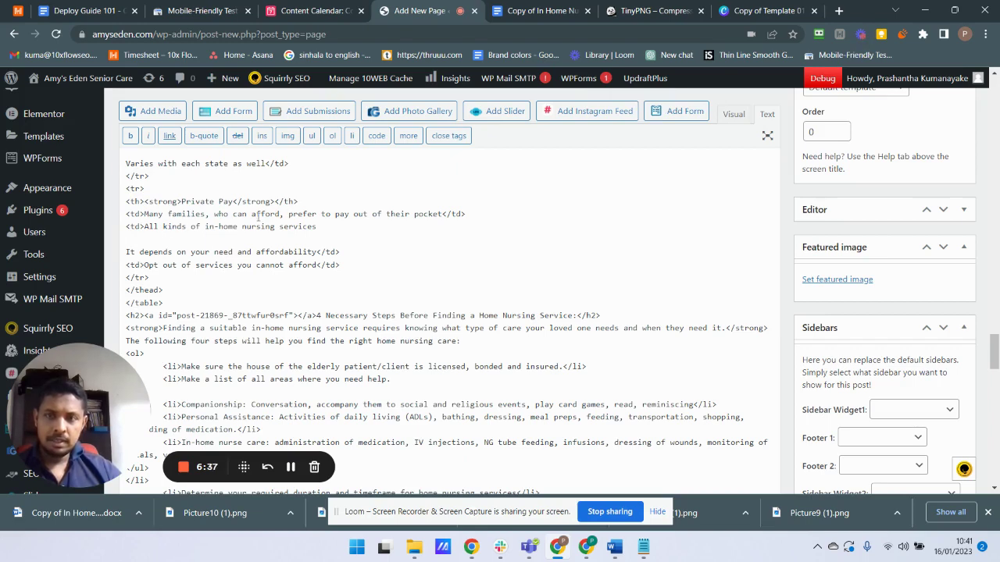
Step: Check the table's closing </table> tag and the end of the table head markup
{"action": "scroll", "coordinate": [151, 264], "scroll_direction": "down", "scroll_amount": 1}
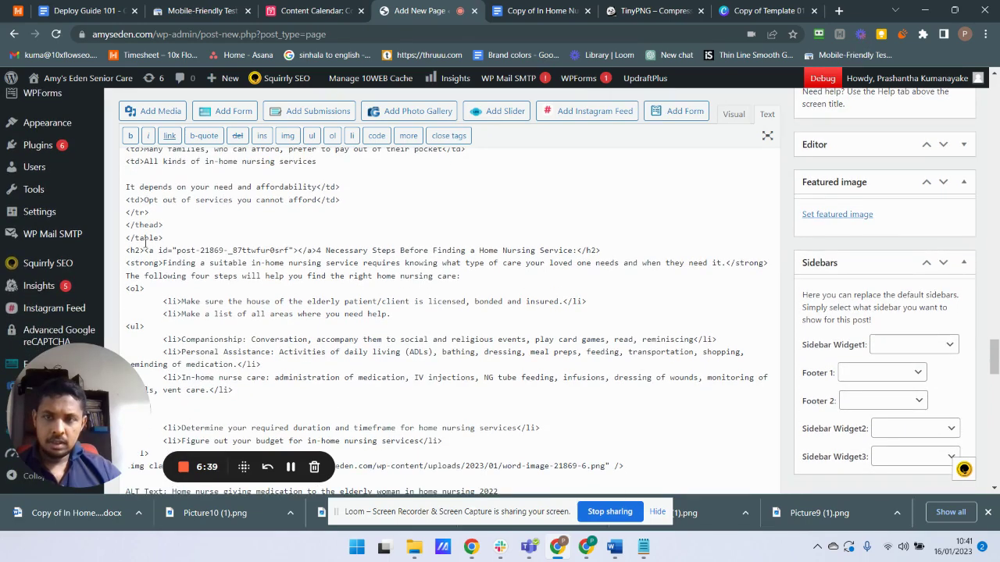
{"action": "left_click_drag", "start_coordinate": [165, 236], "coordinate": [125, 237]}
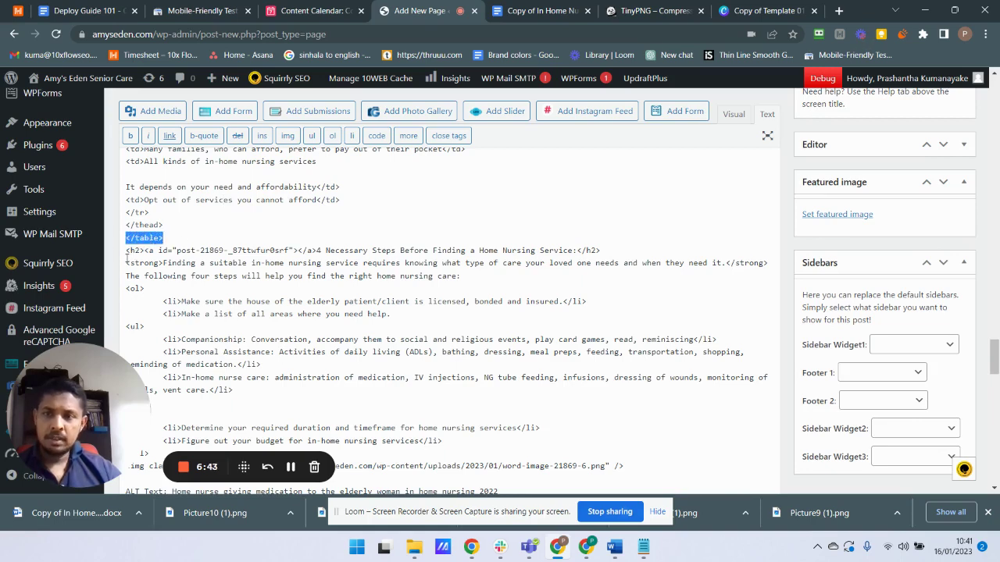
{"action": "scroll", "coordinate": [138, 255], "scroll_direction": "up", "scroll_amount": 1}
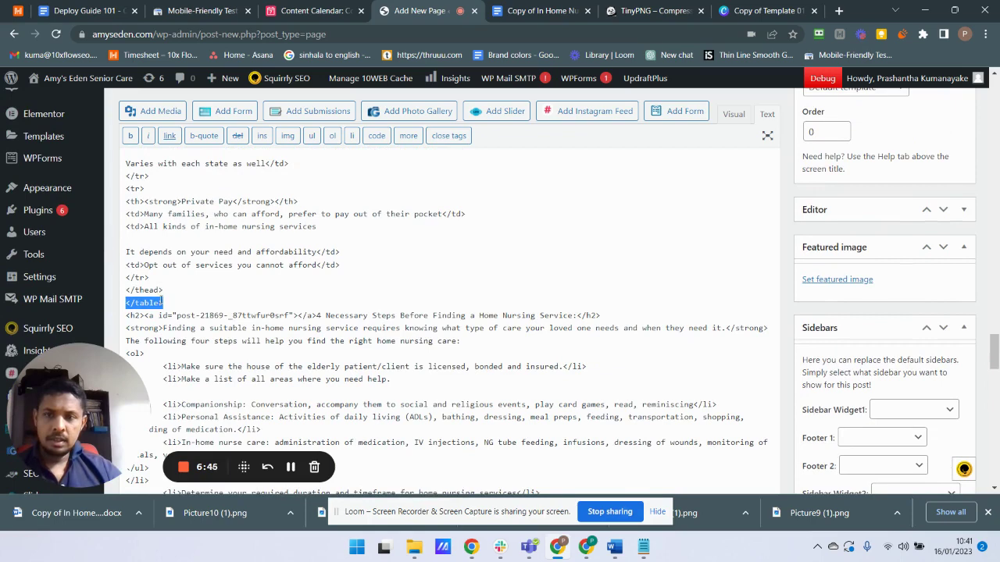
{"action": "left_click", "coordinate": [174, 303]}
{"action": "mouse_move", "coordinate": [166, 303]}
{"action": "left_mouse_down"}
{"action": "mouse_move", "coordinate": [118, 304]}
{"action": "mouse_move", "coordinate": [166, 305]}
{"action": "left_mouse_up"}
{"action": "left_click", "coordinate": [127, 306]}
{"action": "left_click", "coordinate": [189, 286]}
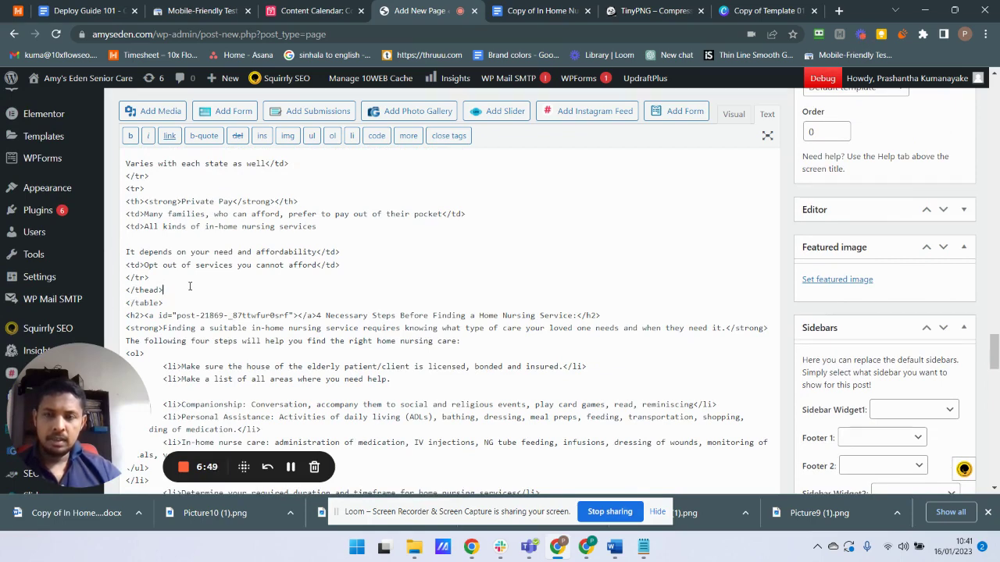
{"action": "scroll", "coordinate": [197, 282], "scroll_direction": "up", "scroll_amount": 5}
{"action": "scroll", "coordinate": [196, 282], "scroll_direction": "up", "scroll_amount": 5}
{"action": "scroll", "coordinate": [235, 273], "scroll_direction": "up", "scroll_amount": 5}
{"action": "scroll", "coordinate": [329, 261], "scroll_direction": "up", "scroll_amount": 5}
Step: In the Visual view, scroll the payment table between Medicare and Veteran's Benefits to confirm bold headers
{"action": "left_click", "coordinate": [734, 115]}
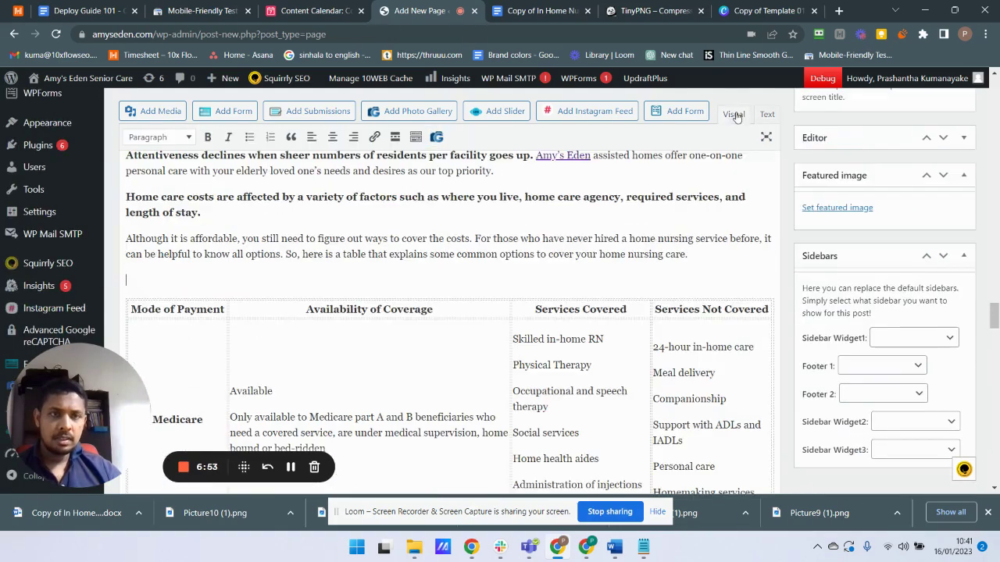
{"action": "scroll", "coordinate": [245, 324], "scroll_direction": "down", "scroll_amount": 3}
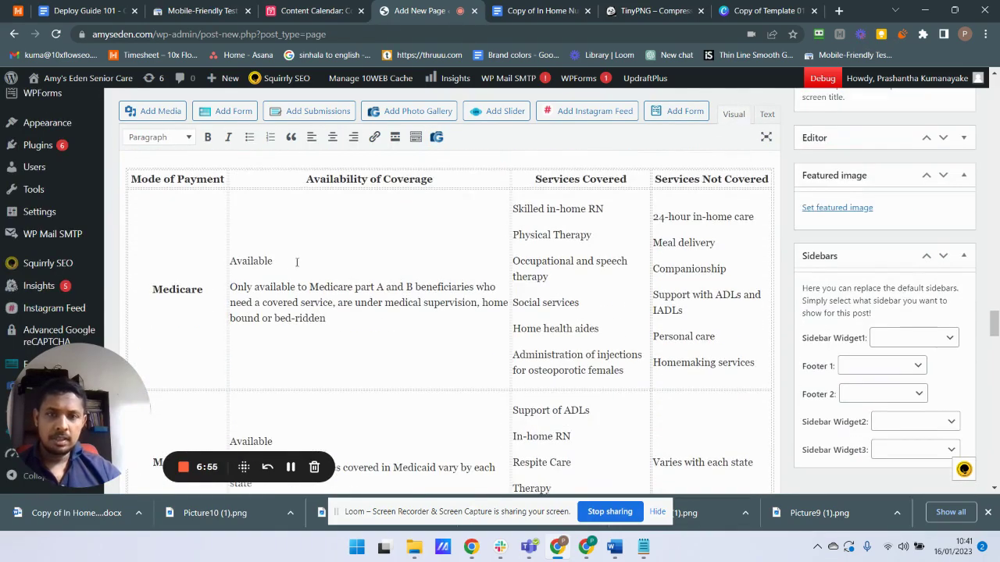
{"action": "scroll", "coordinate": [291, 206], "scroll_direction": "down", "scroll_amount": 5}
{"action": "scroll", "coordinate": [283, 223], "scroll_direction": "down", "scroll_amount": 3}
{"action": "scroll", "coordinate": [284, 225], "scroll_direction": "up", "scroll_amount": 3}
{"action": "scroll", "coordinate": [261, 235], "scroll_direction": "up", "scroll_amount": 8}
{"action": "scroll", "coordinate": [265, 273], "scroll_direction": "up", "scroll_amount": 1}
{"action": "scroll", "coordinate": [277, 297], "scroll_direction": "down", "scroll_amount": 3}
{"action": "scroll", "coordinate": [277, 297], "scroll_direction": "up", "scroll_amount": 3}
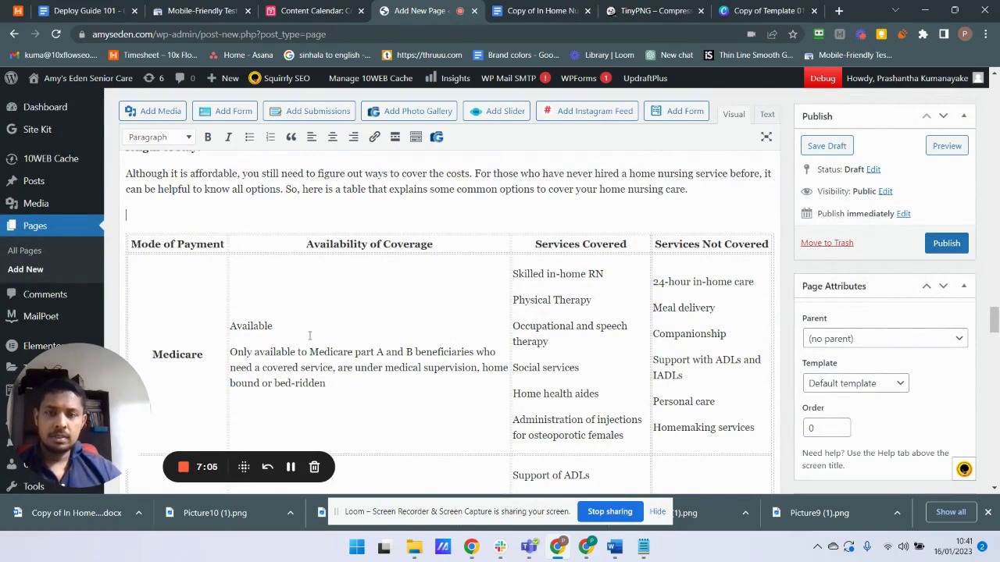
{"action": "scroll", "coordinate": [172, 317], "scroll_direction": "down", "scroll_amount": 2}
{"action": "scroll", "coordinate": [195, 317], "scroll_direction": "up", "scroll_amount": 2}
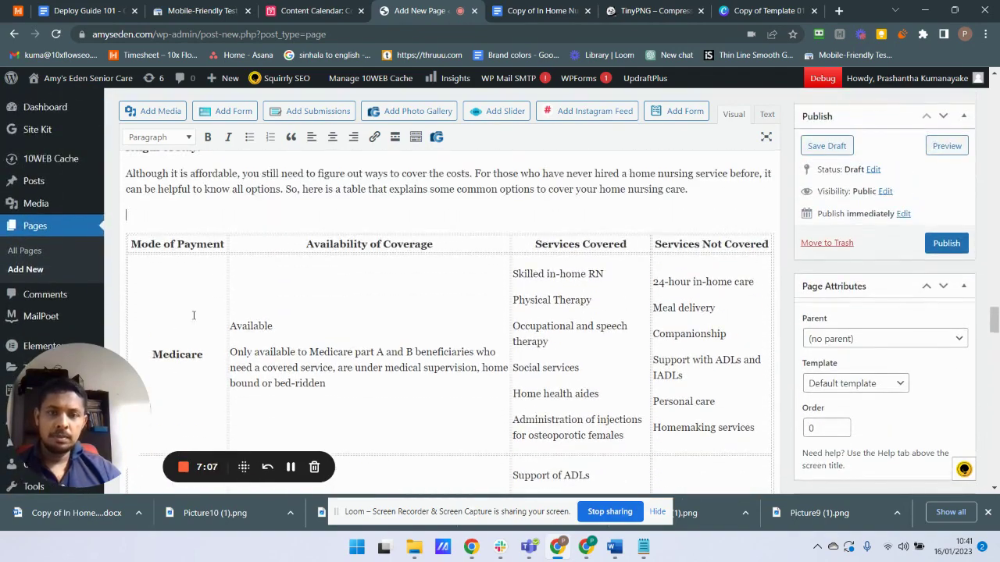
{"action": "scroll", "coordinate": [353, 244], "scroll_direction": "up", "scroll_amount": 1}
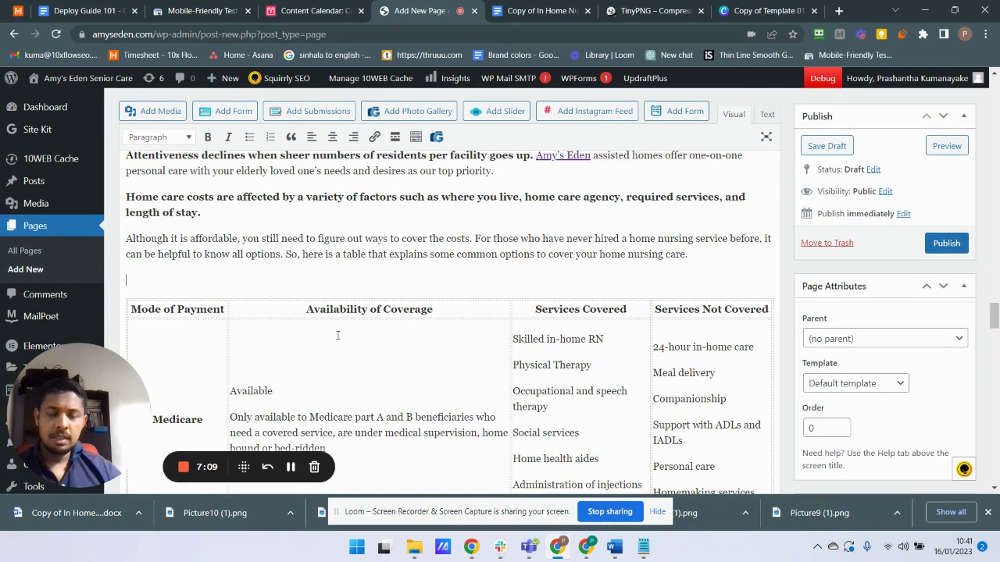
{"action": "scroll", "coordinate": [340, 352], "scroll_direction": "down", "scroll_amount": 2}
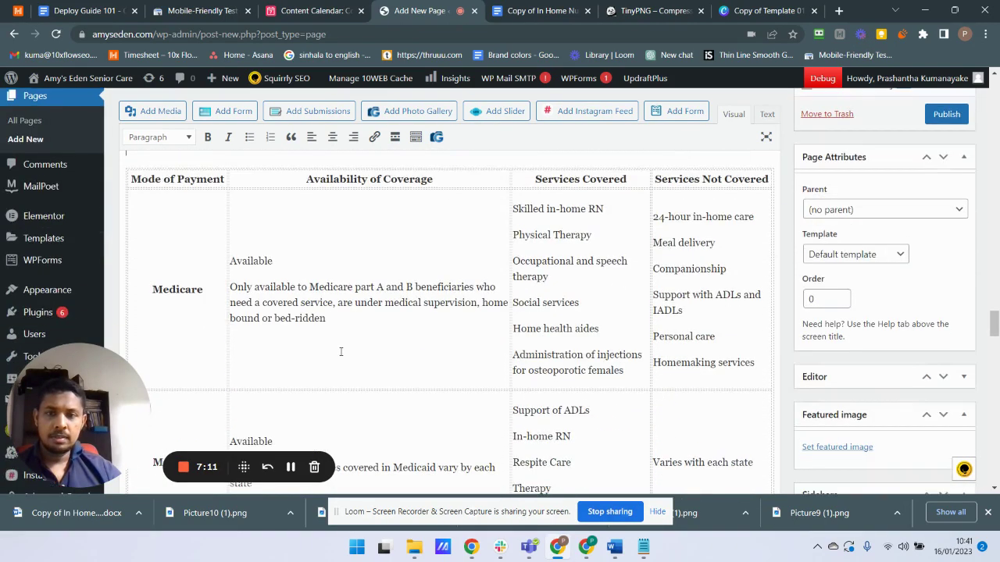